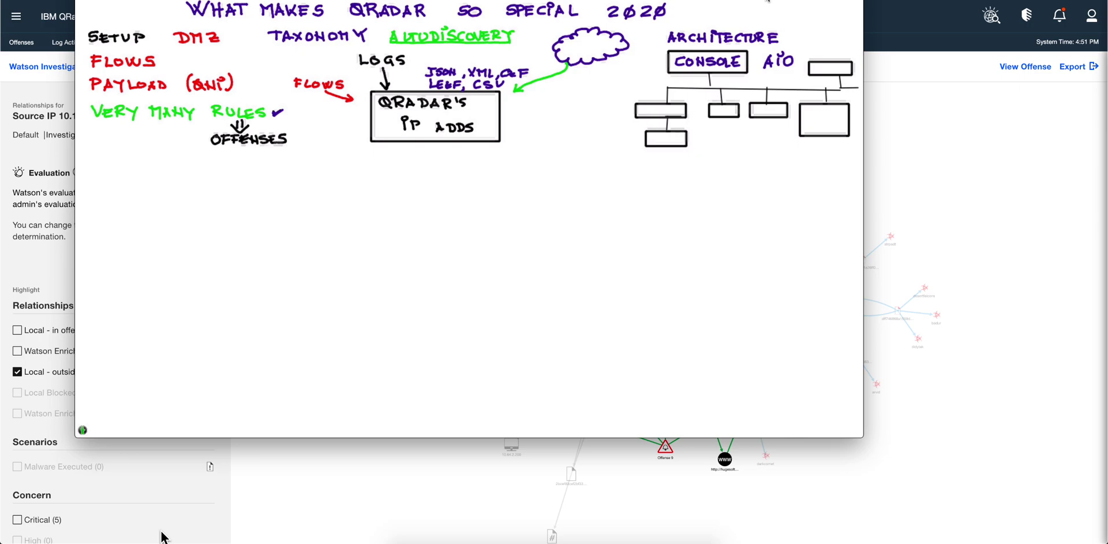
Finish the EC label, then write EP and FP in the boxes under CONSOLE
left_click_drag(676, 133, 676, 138)
left_click_drag(669, 104, 670, 109)
left_click_drag(716, 107, 722, 108)
left_click_drag(717, 111, 721, 111)
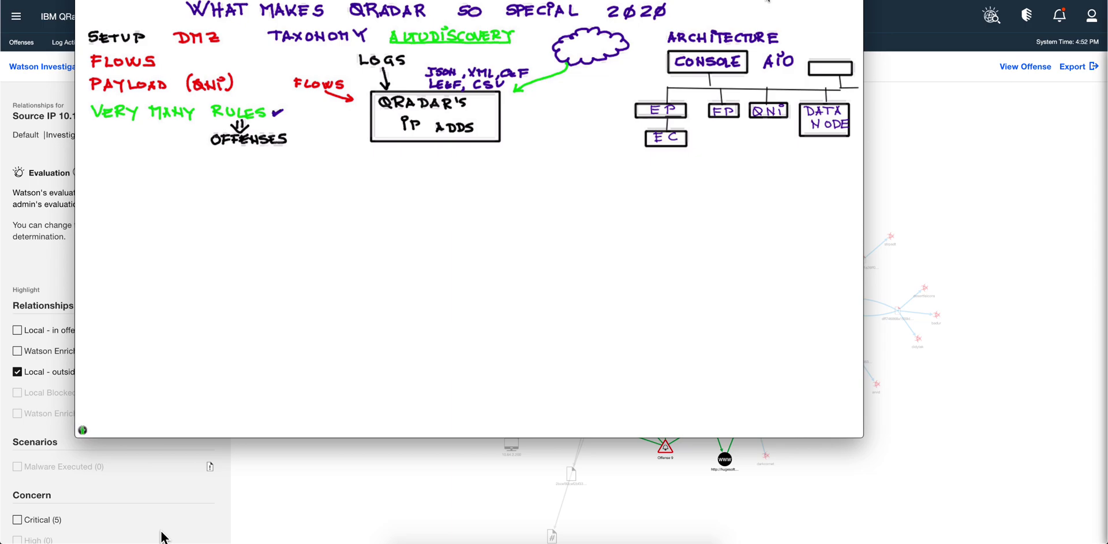
Write DLC in the top-right box and a red QDI note beneath the processor boxes
left_click_drag(821, 65, 847, 73)
left_click_drag(726, 129, 736, 139)
left_click_drag(751, 130, 752, 139)
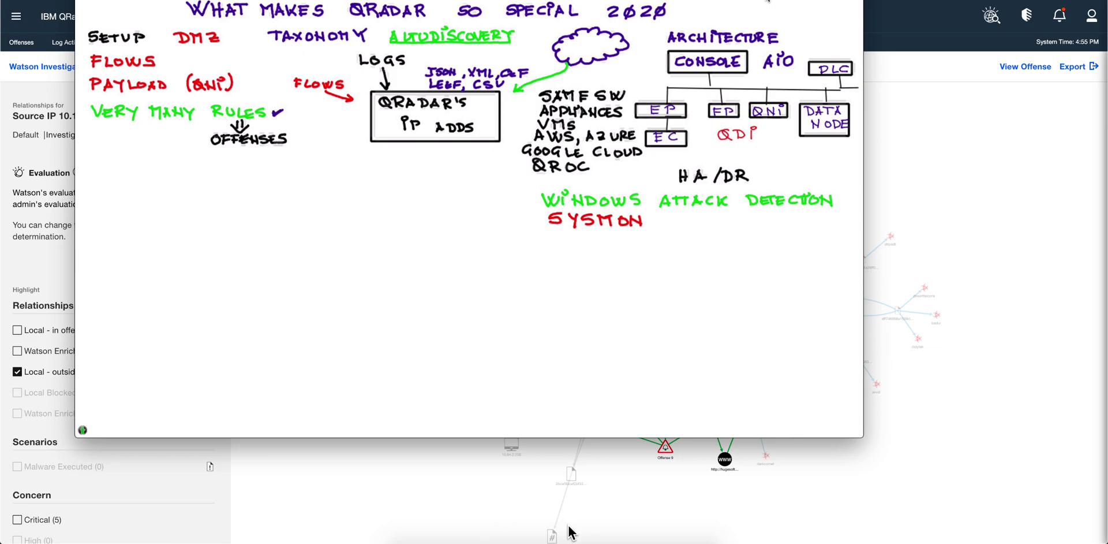
Bring the video tutorials PDF forward and scroll back to the top of page 1
left_click(553, 538)
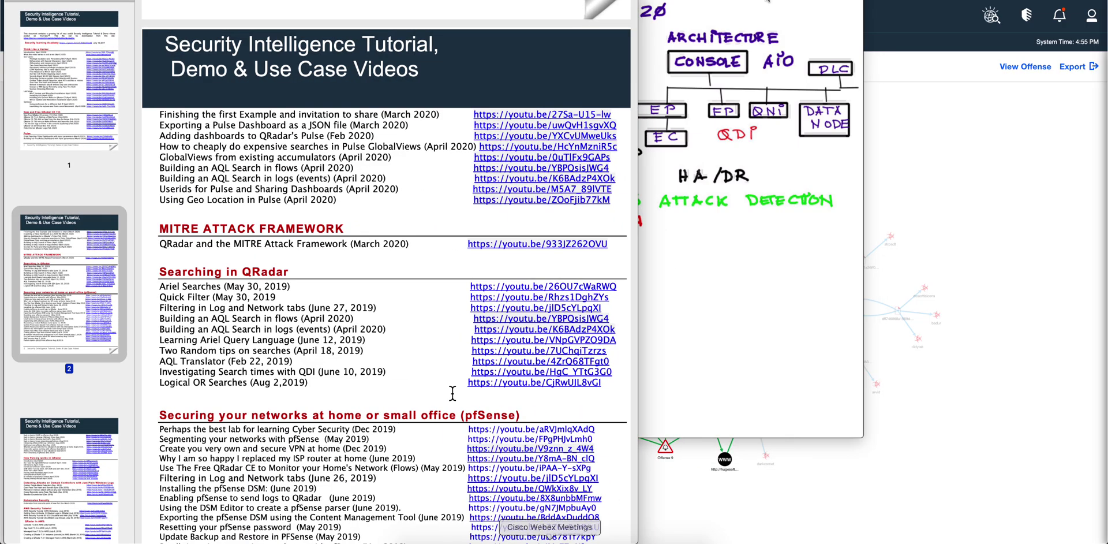
scroll(386, 275, "up", 5)
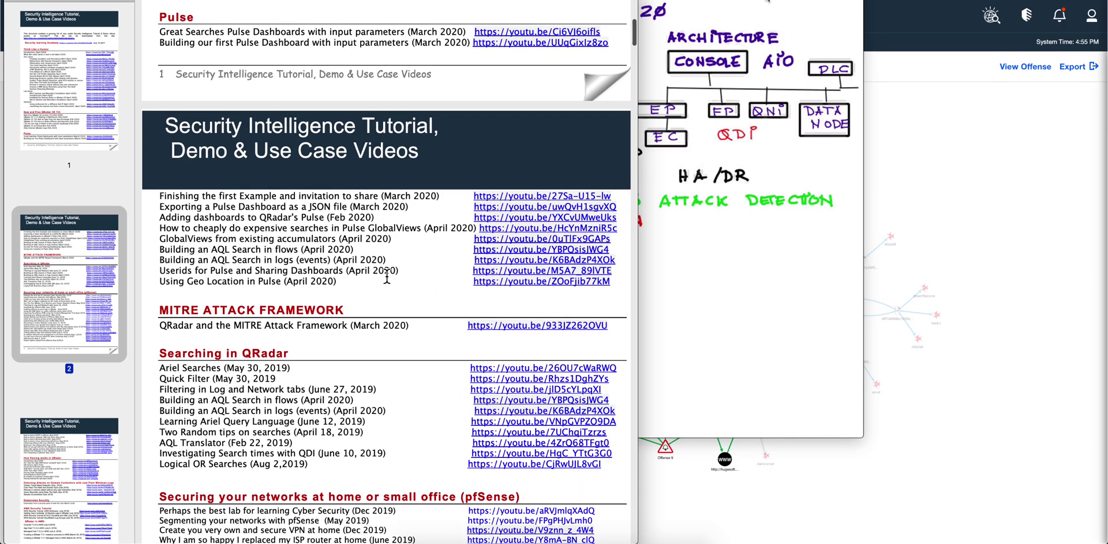
scroll(386, 275, "up", 12)
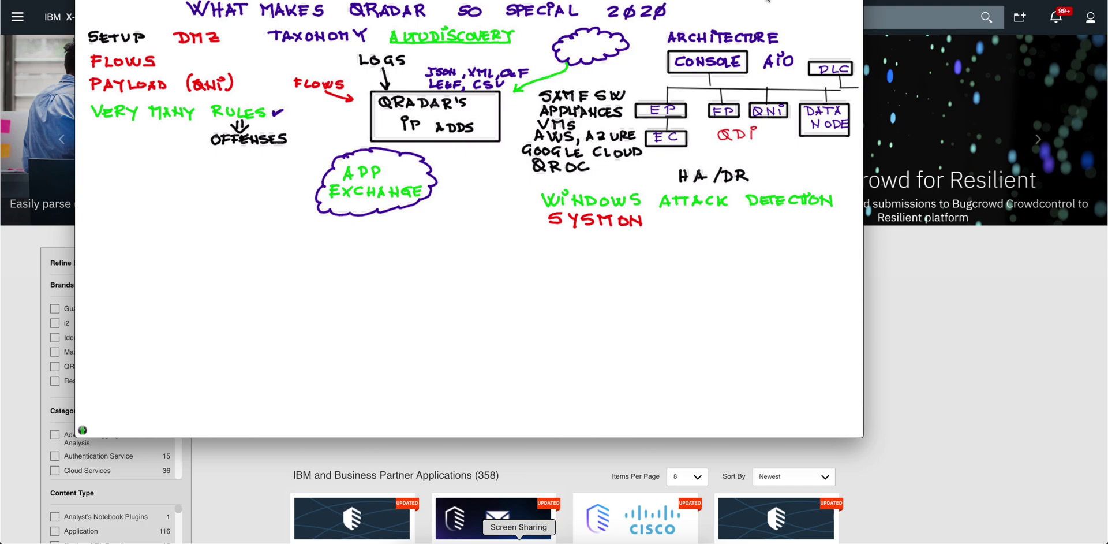
Draw a green arrow from the APP EXCHANGE cloud to the QRadar's IP box, labelled API
mouse_move(344, 147)
left_mouse_down()
mouse_move(353, 154)
mouse_move(369, 132)
mouse_move(310, 144)
mouse_move(327, 140)
left_mouse_up()
mouse_move(335, 134)
left_mouse_down()
mouse_move(334, 143)
mouse_move(342, 131)
left_mouse_up()
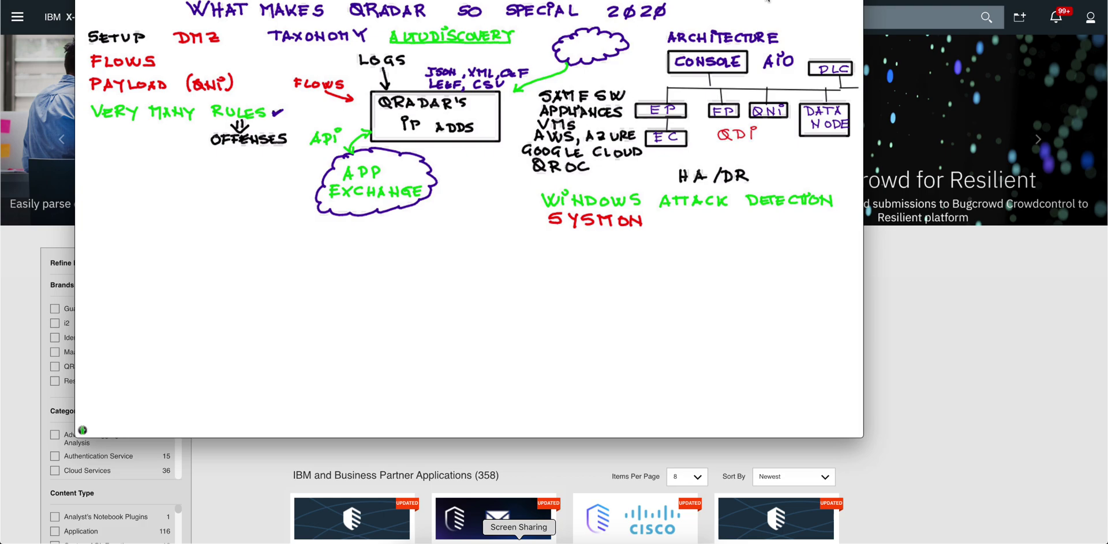
Dismiss the whiteboard and filter the App Exchange listing to QRadar apps only
left_click(12, 321)
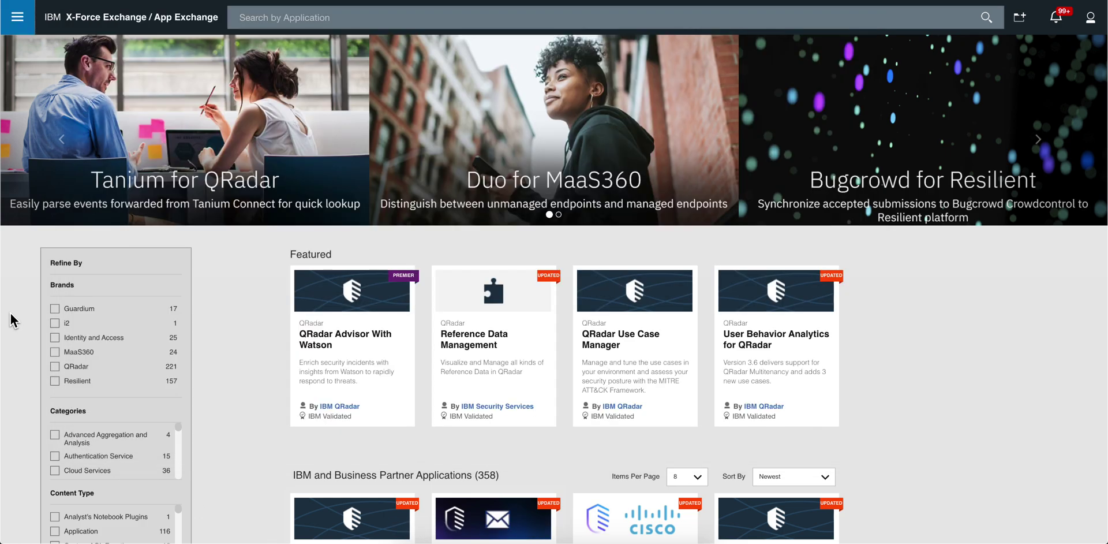
left_click(55, 366)
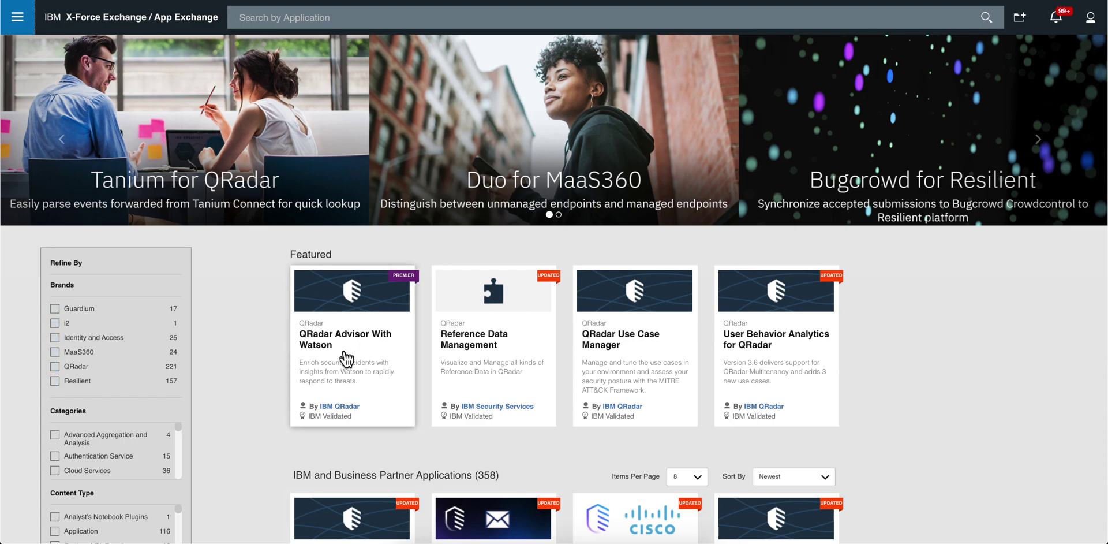
left_click(55, 366)
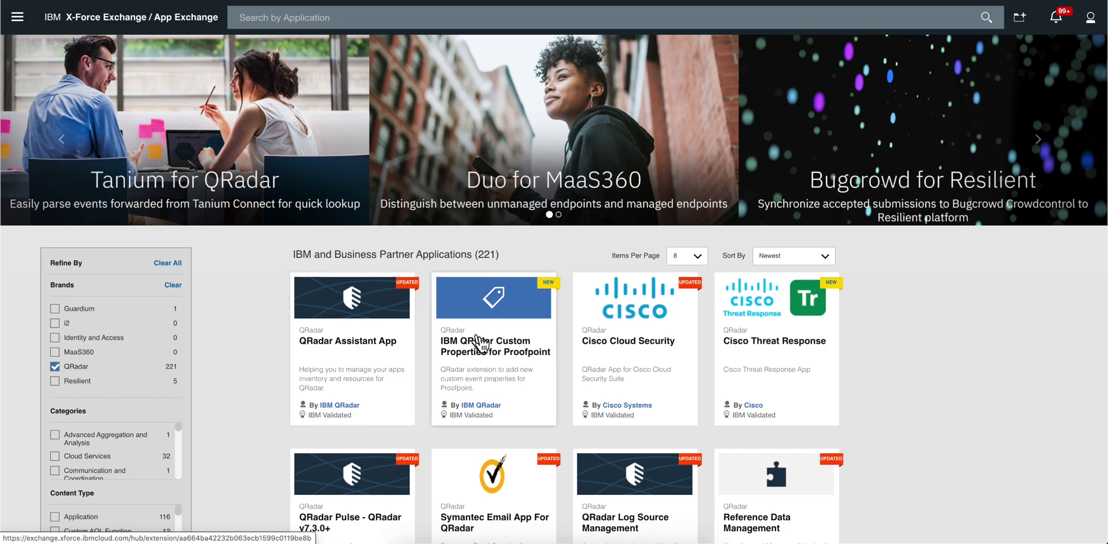
scroll(559, 358, "down", 1)
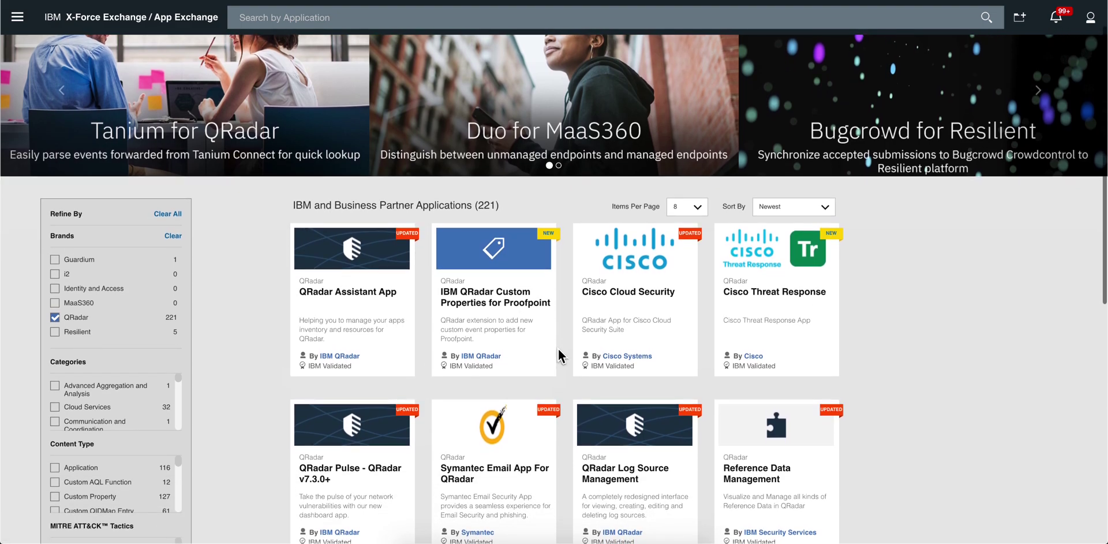
scroll(559, 351, "down", 1)
scroll(557, 348, "down", 3)
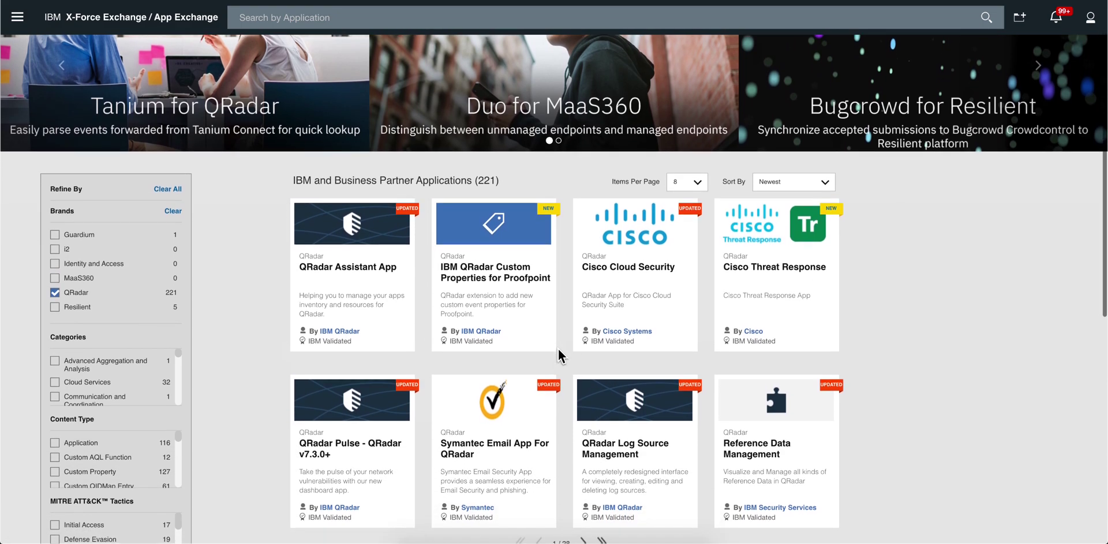
scroll(558, 348, "down", 1)
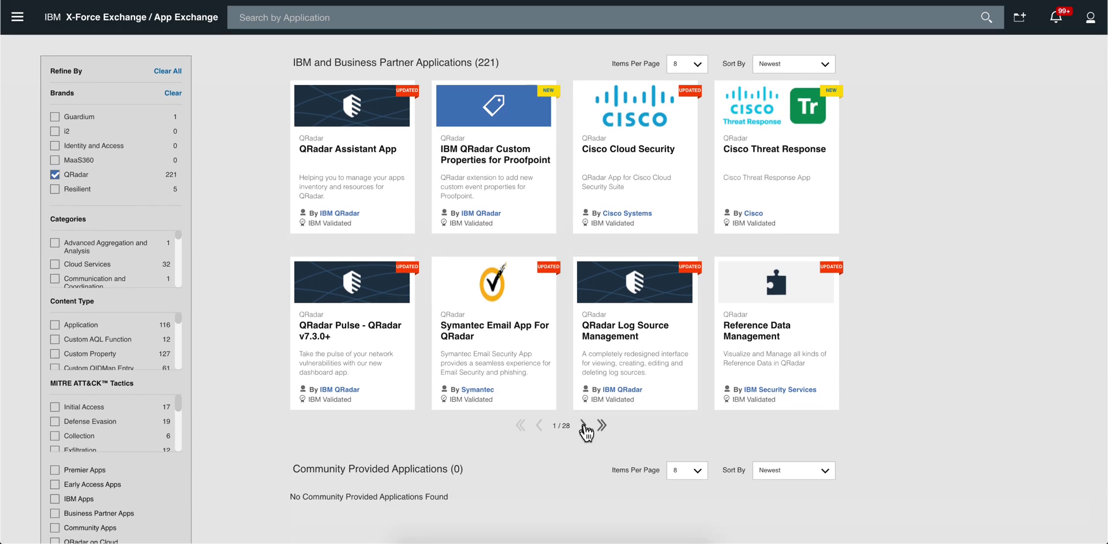
Page forward through the QRadar app listings to page 15
left_click(584, 425)
left_click(584, 418)
left_click(584, 426)
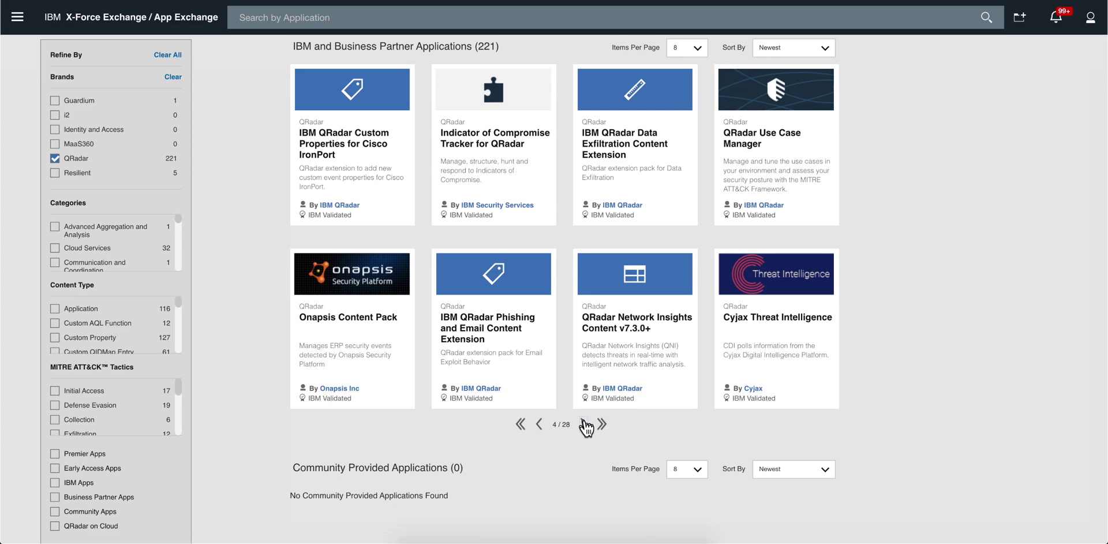
left_click(584, 424)
left_click(584, 425)
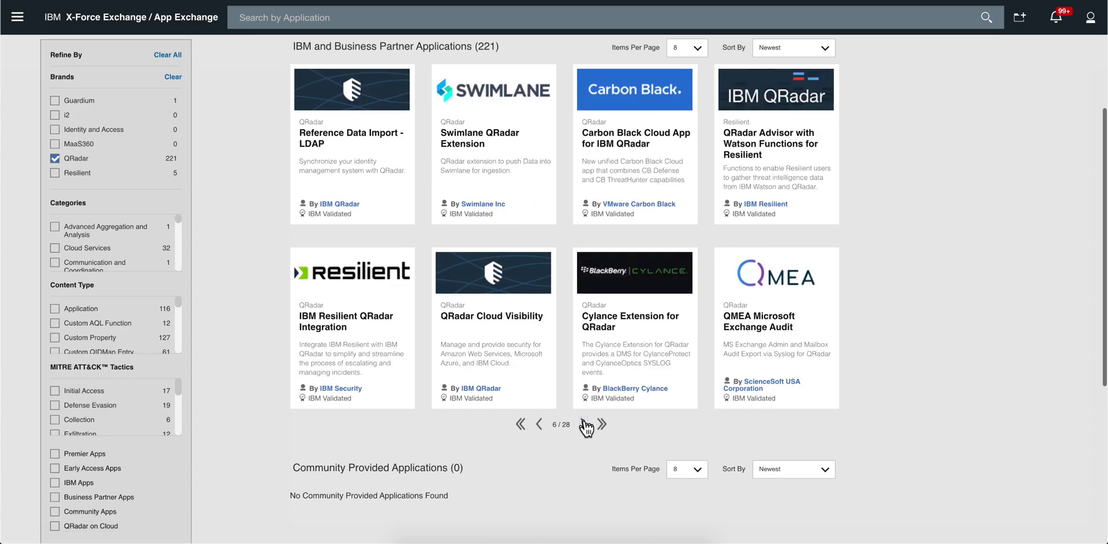
left_click(585, 425)
left_click(584, 425)
left_click(584, 425)
left_click(585, 425)
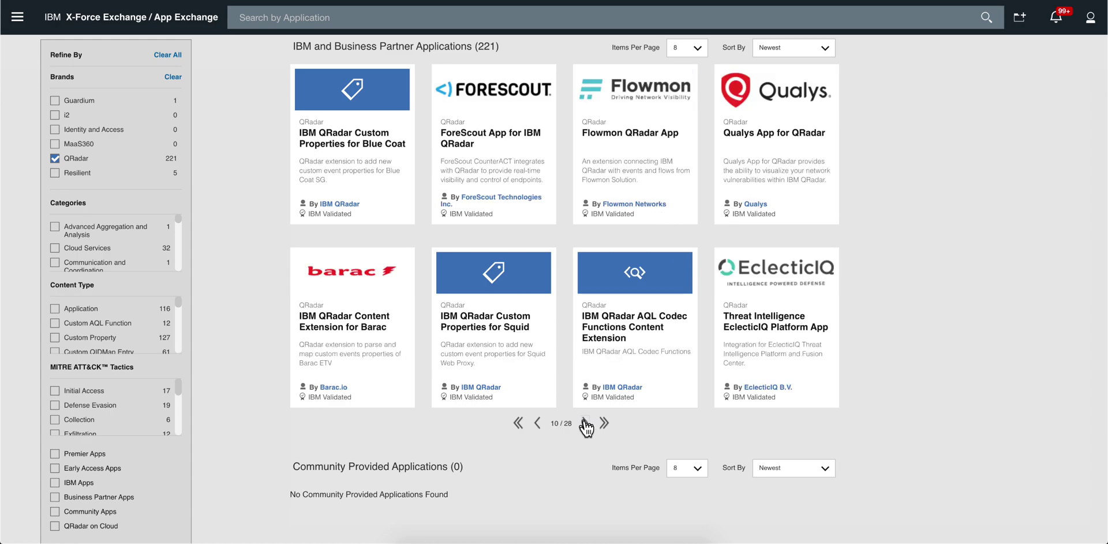
left_click(584, 424)
left_click(585, 425)
left_click(585, 425)
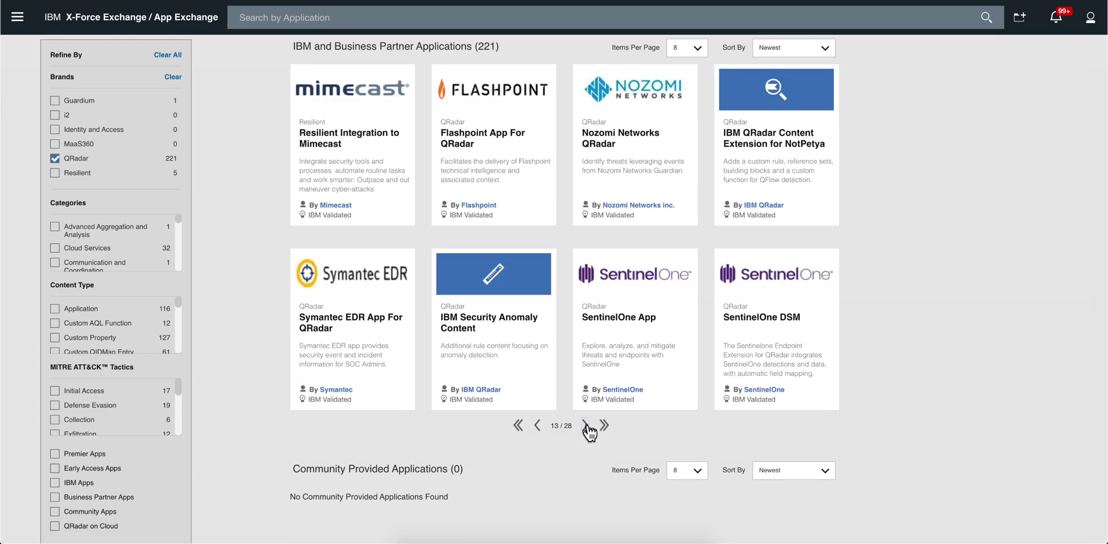
left_click(586, 426)
left_click(587, 431)
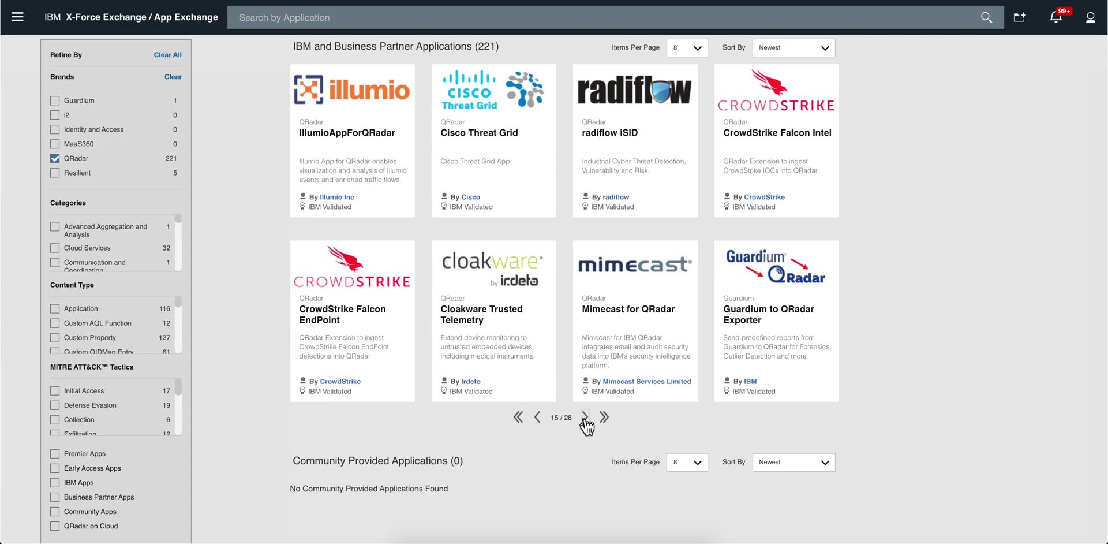
Keep paging through the QRadar apps until page 25 of 28 is showing
left_click(585, 418)
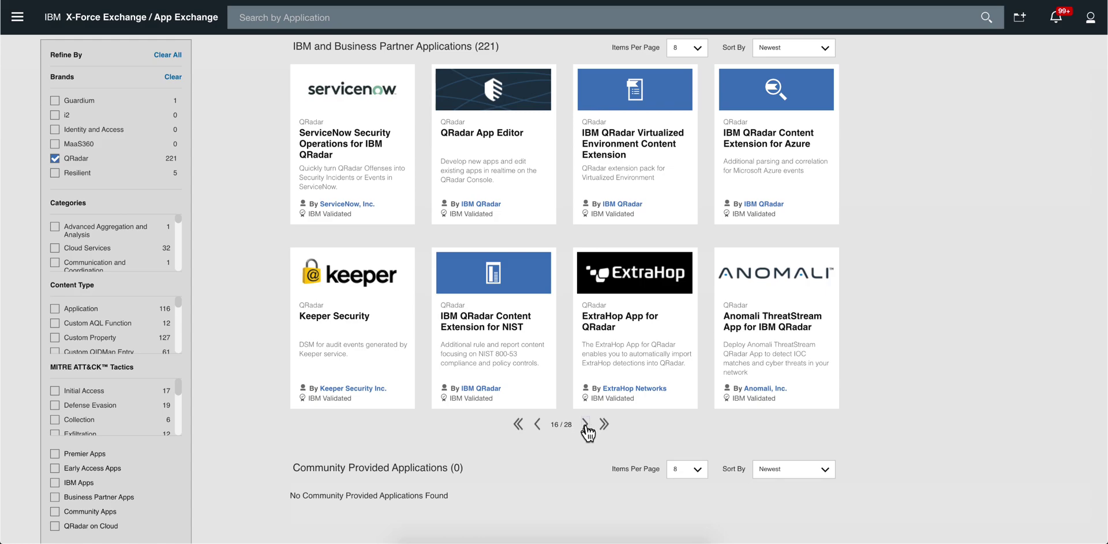
left_click(586, 427)
left_click(587, 428)
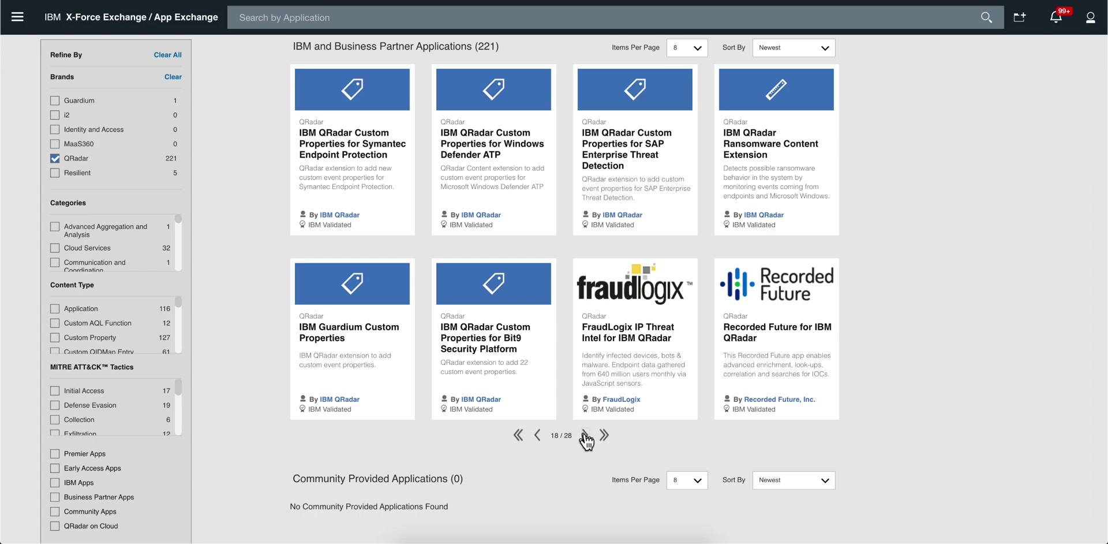
left_click(586, 437)
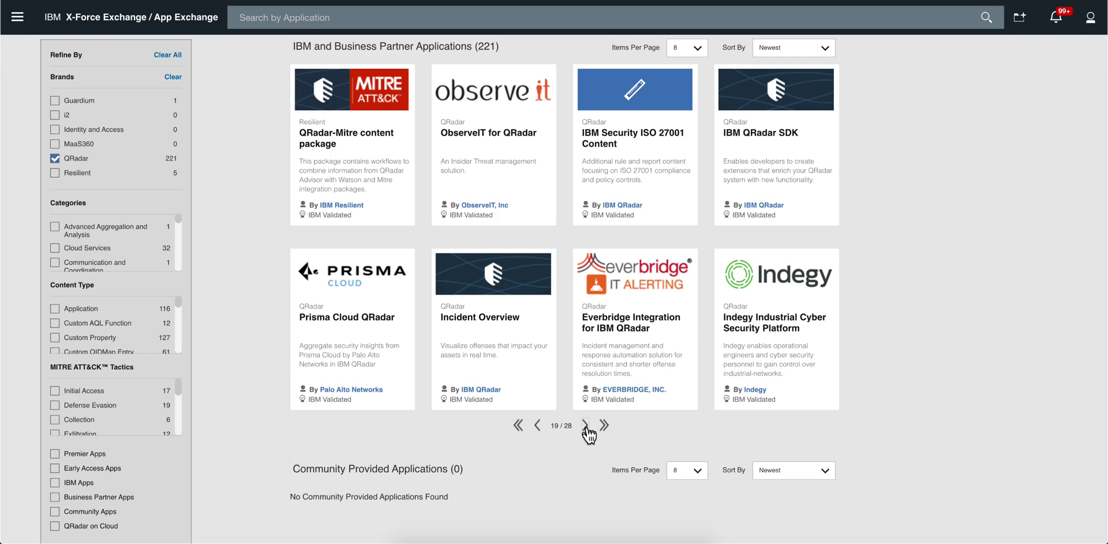
left_click(586, 425)
left_click(586, 426)
left_click(586, 425)
left_click(586, 425)
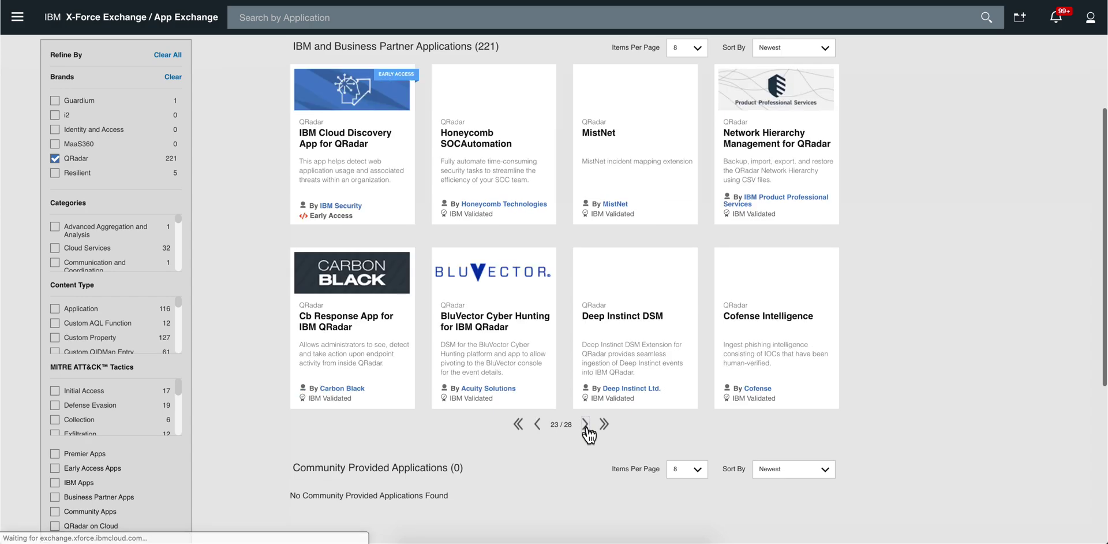
left_click(586, 425)
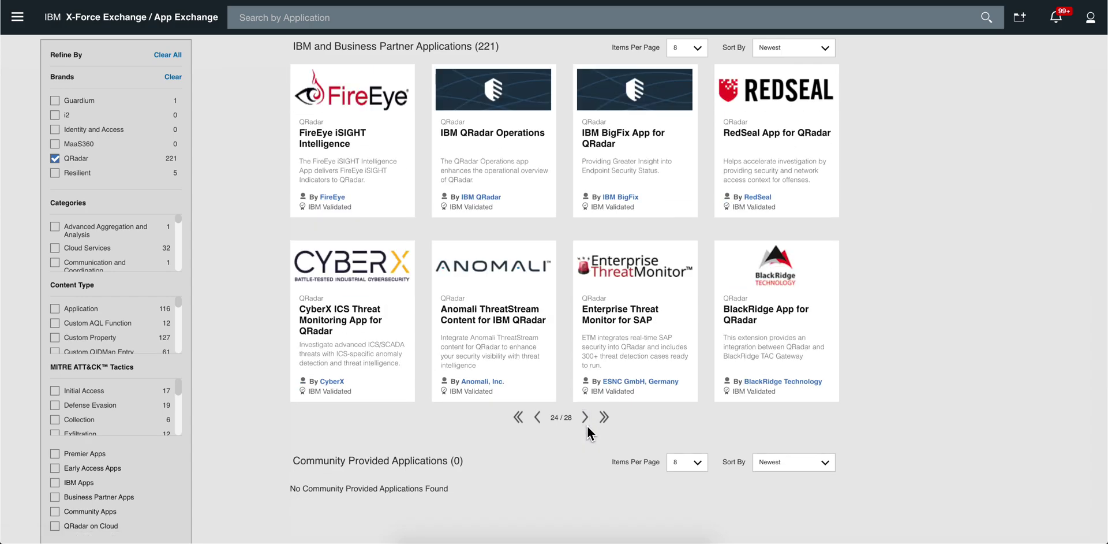
left_click(586, 425)
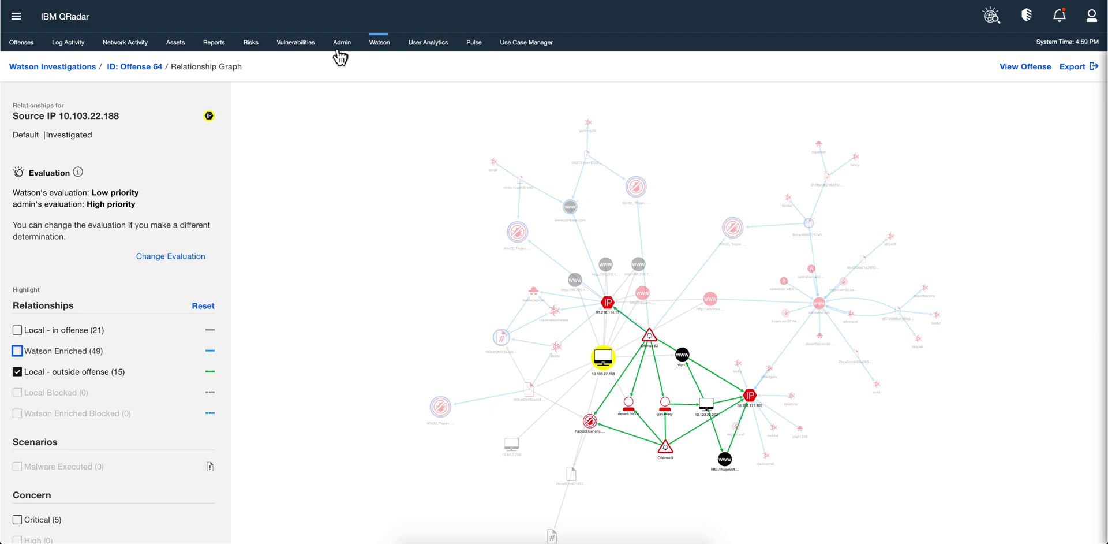
Open Admin, start adding an extension, cancel it, and close the Extensions Management window
left_click(340, 47)
scroll(563, 212, "up", 15)
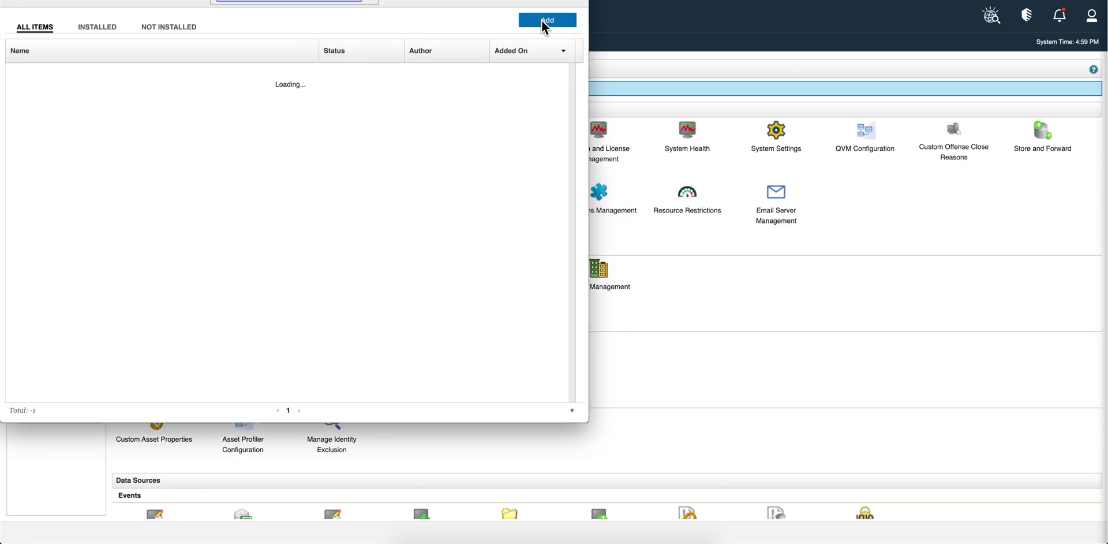
left_click(541, 20)
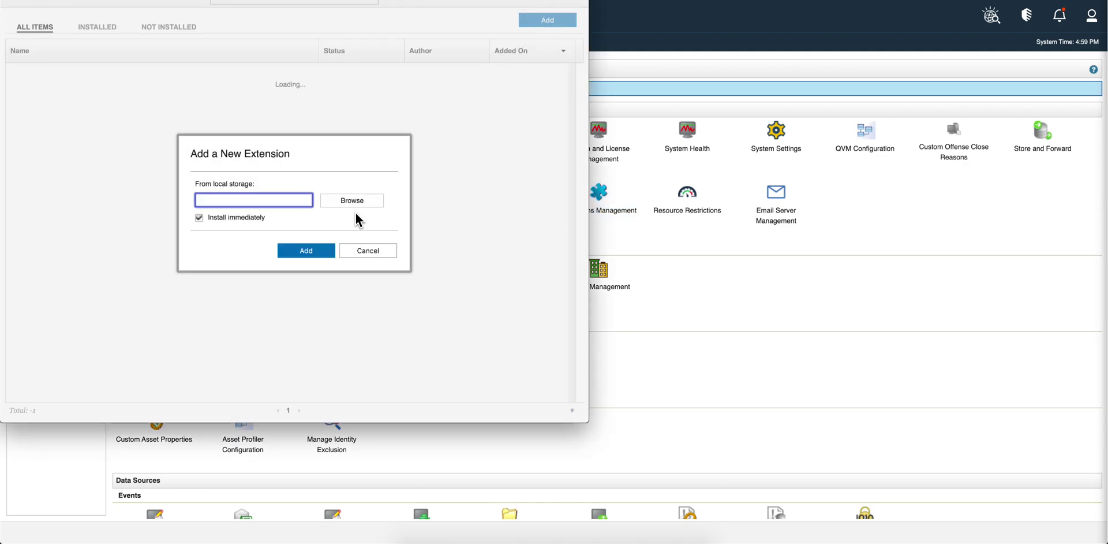
left_click(366, 248)
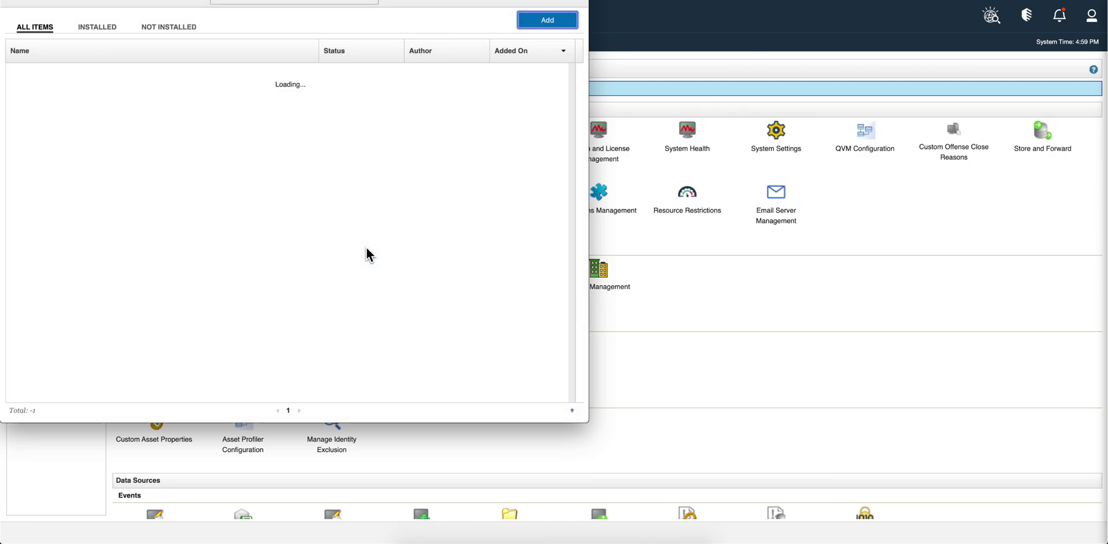
key("super+w")
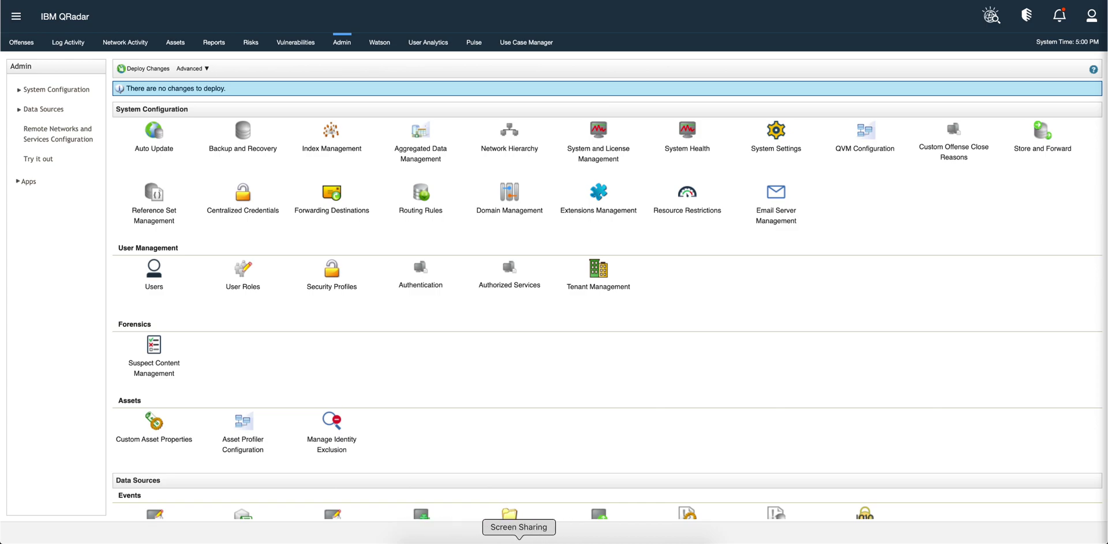
Glance at the whiteboard sketch, then show QRadar's All Offenses list of 29 offenses
key("super+Tab")
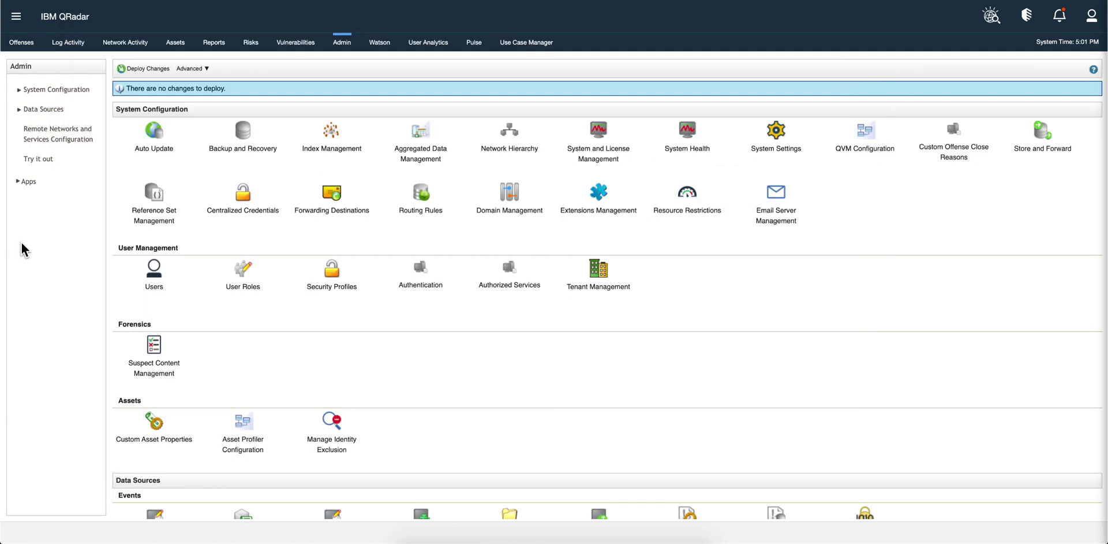
left_click(23, 45)
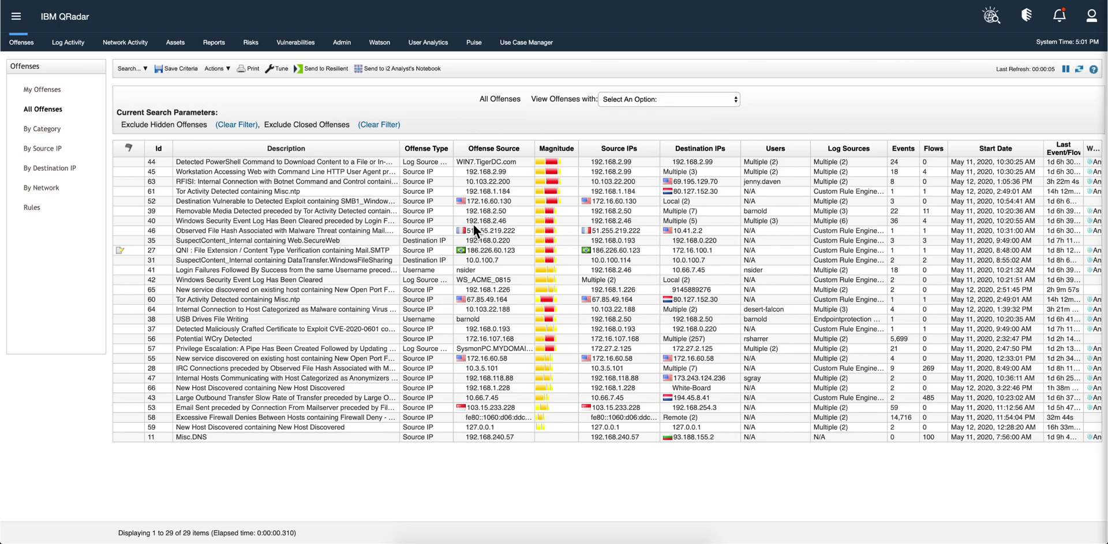
Select offense 39, Removable Media Detected, in the All Offenses table
left_click(441, 208)
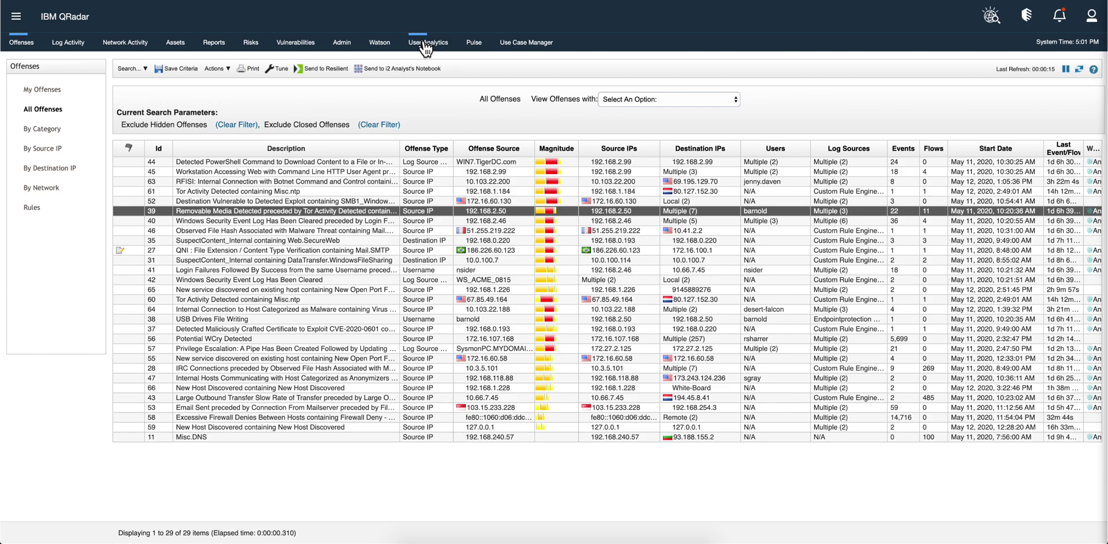
Search User Analytics for the offense's username and open the matching user's details page
left_click(426, 43)
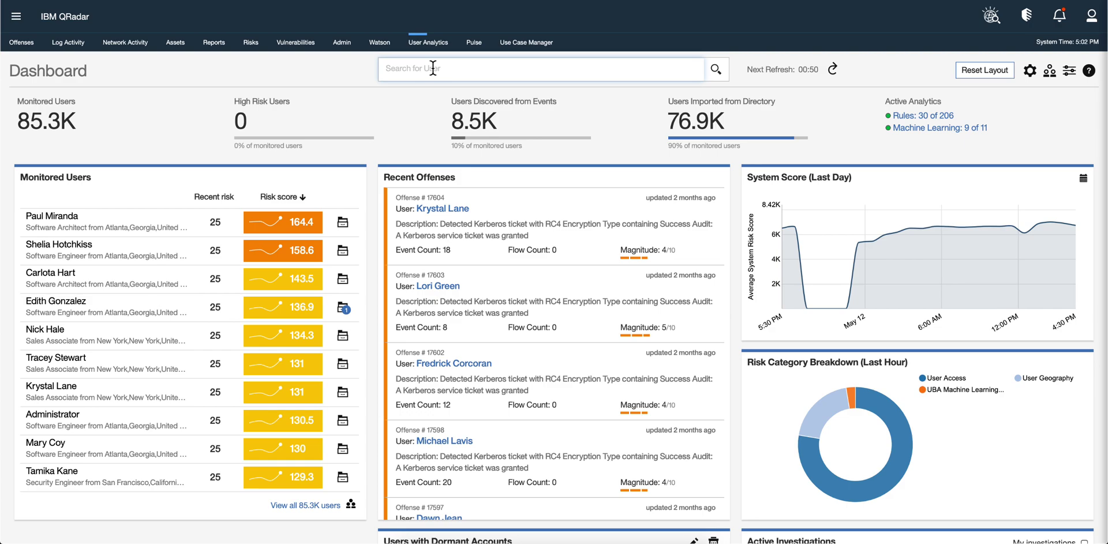
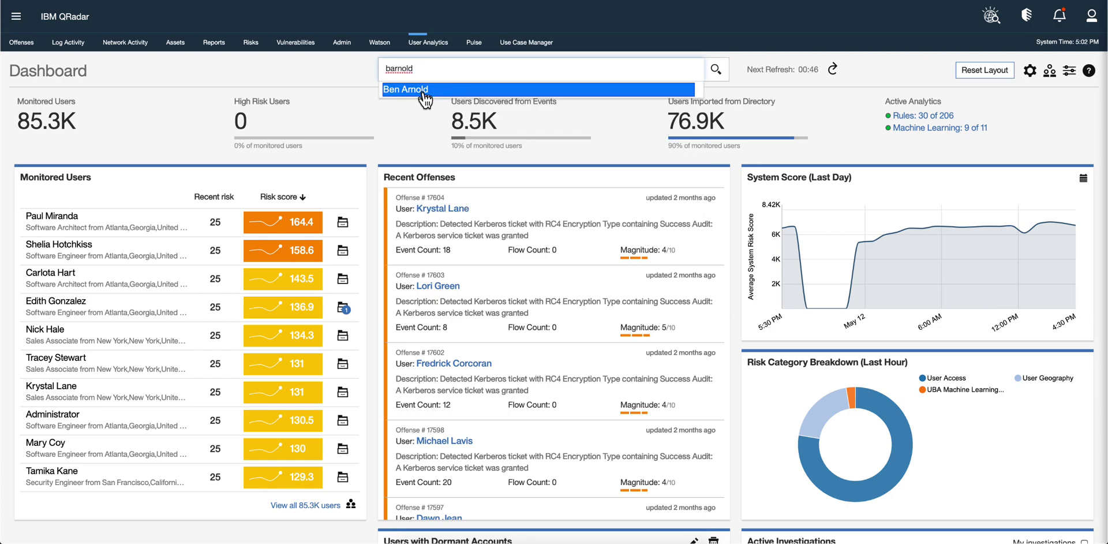
left_click(424, 90)
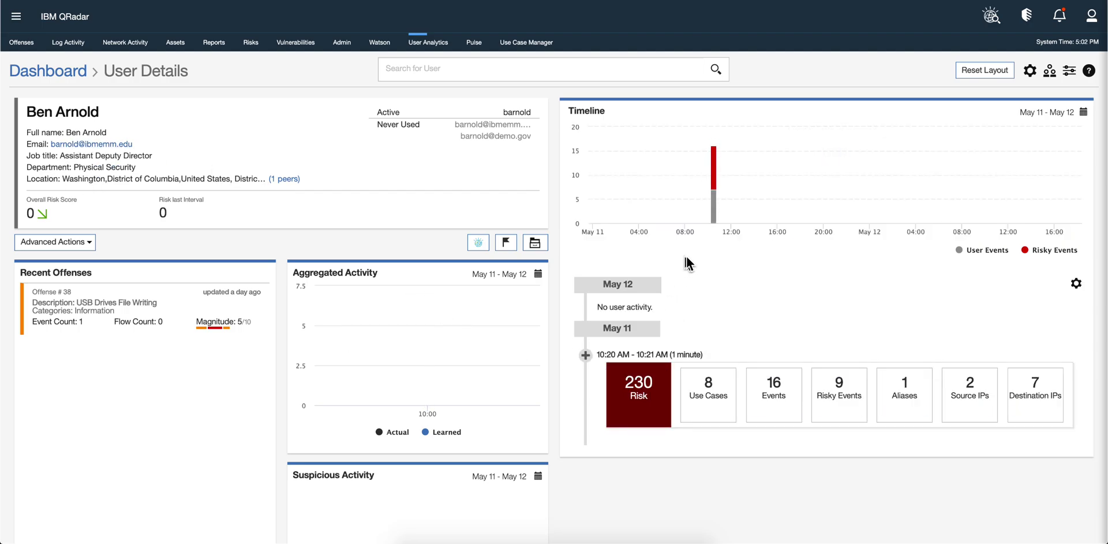
Show the 8 May 11 use cases and inspect the Job Search Website TCP_HIT event
left_click(700, 413)
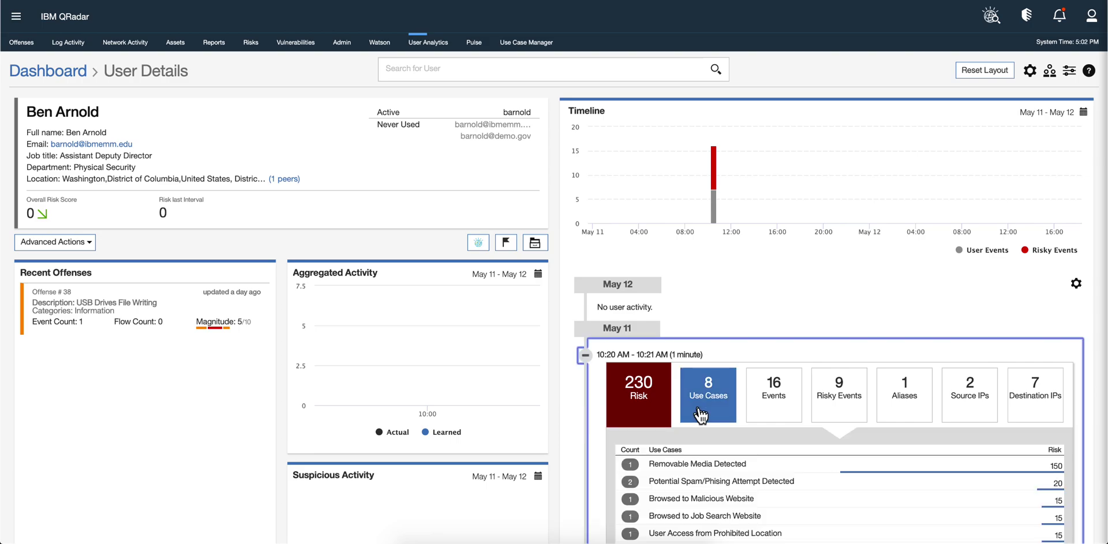
scroll(701, 416, "down", 2)
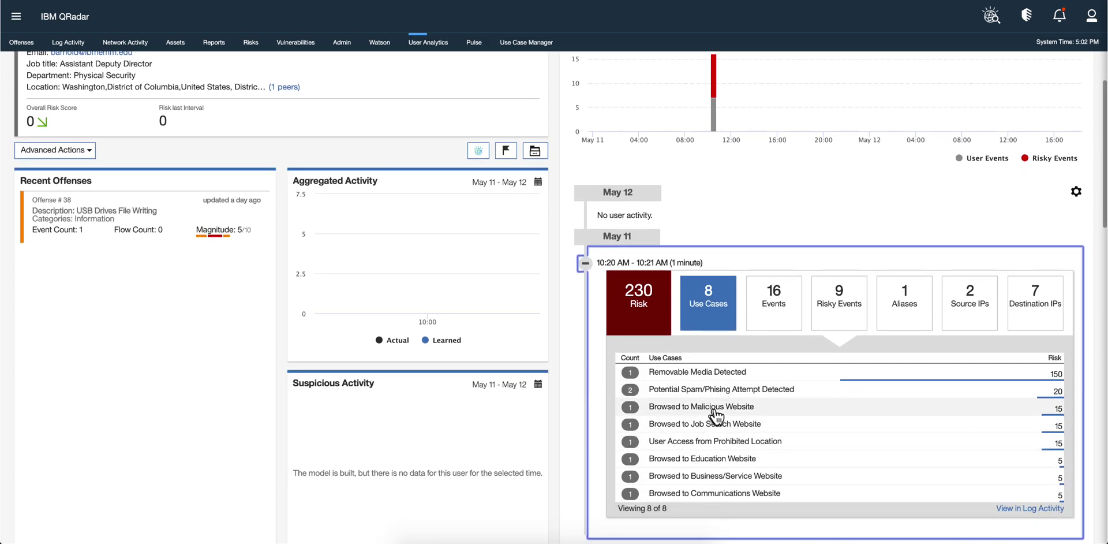
left_click(691, 428)
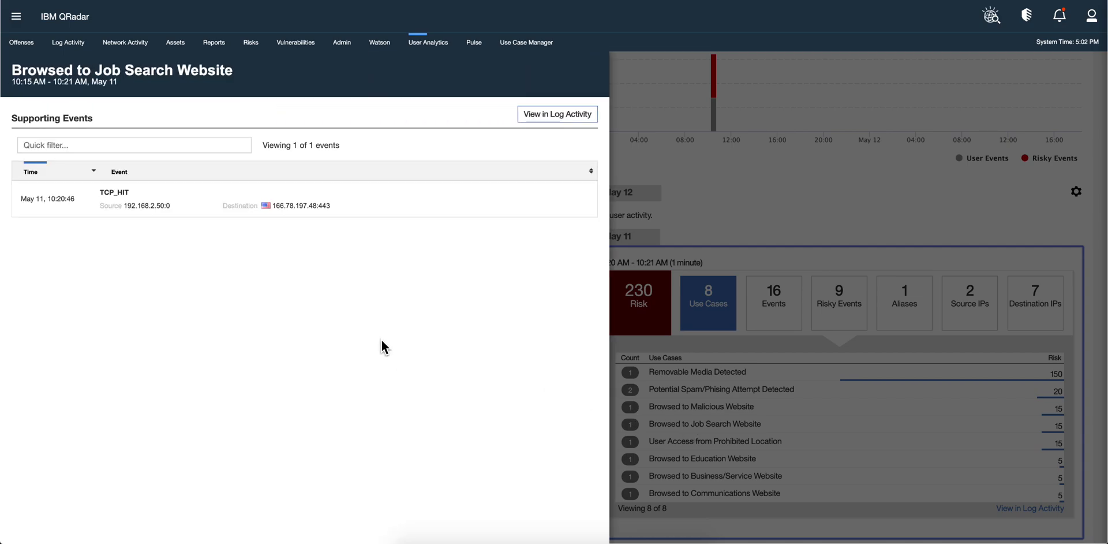
left_click(120, 217)
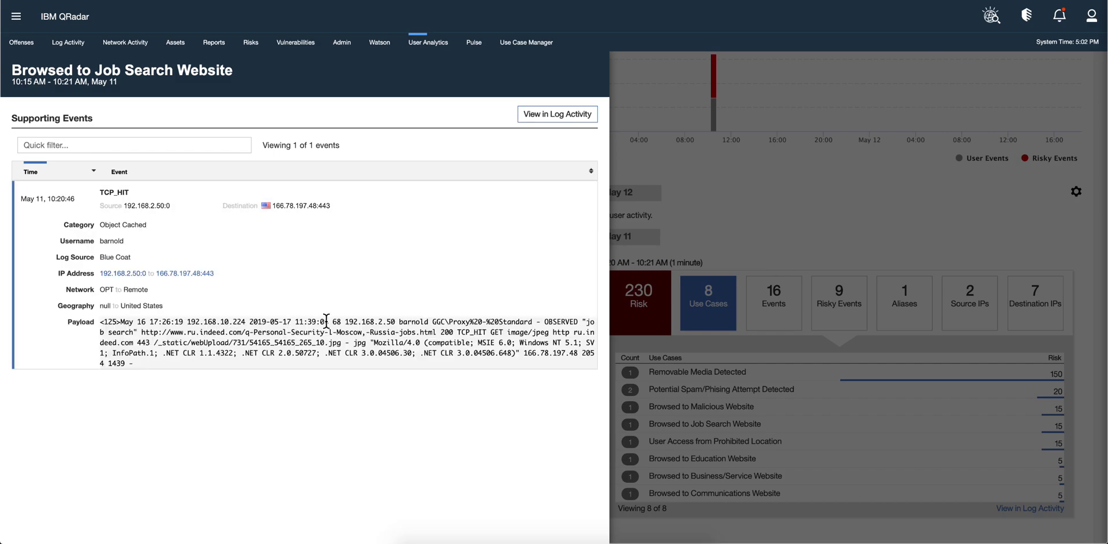
left_click(672, 160)
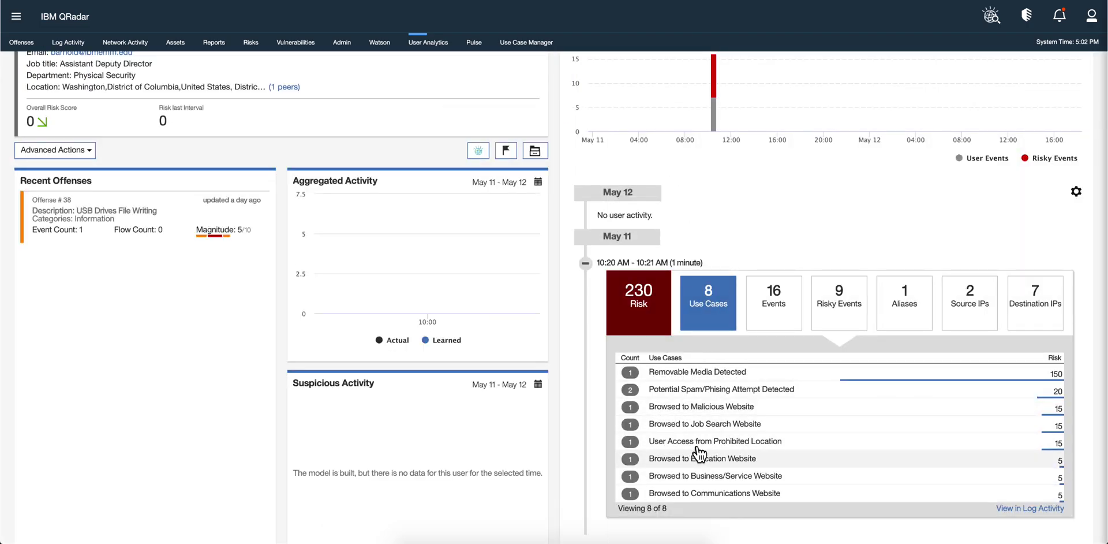
Inspect the TCP_HIT supporting event for Browsed to Malicious Website, then close it
left_click(702, 407)
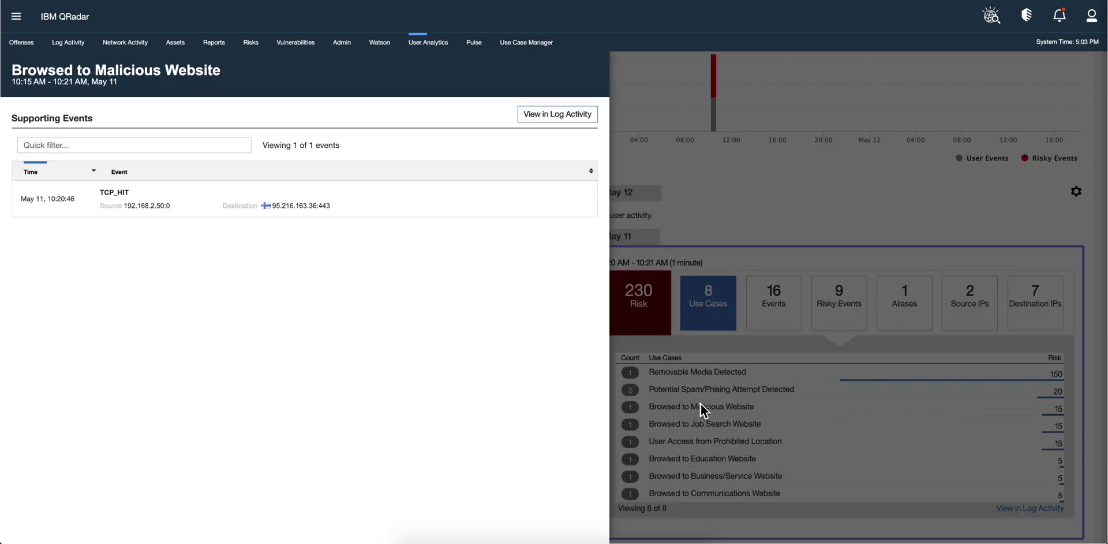
left_click(266, 207)
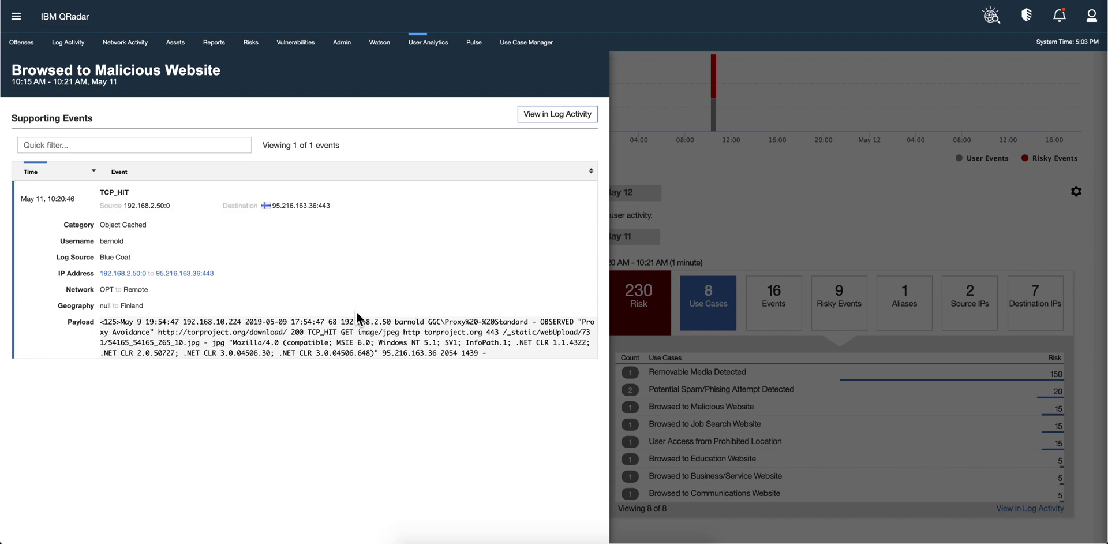
left_click(663, 142)
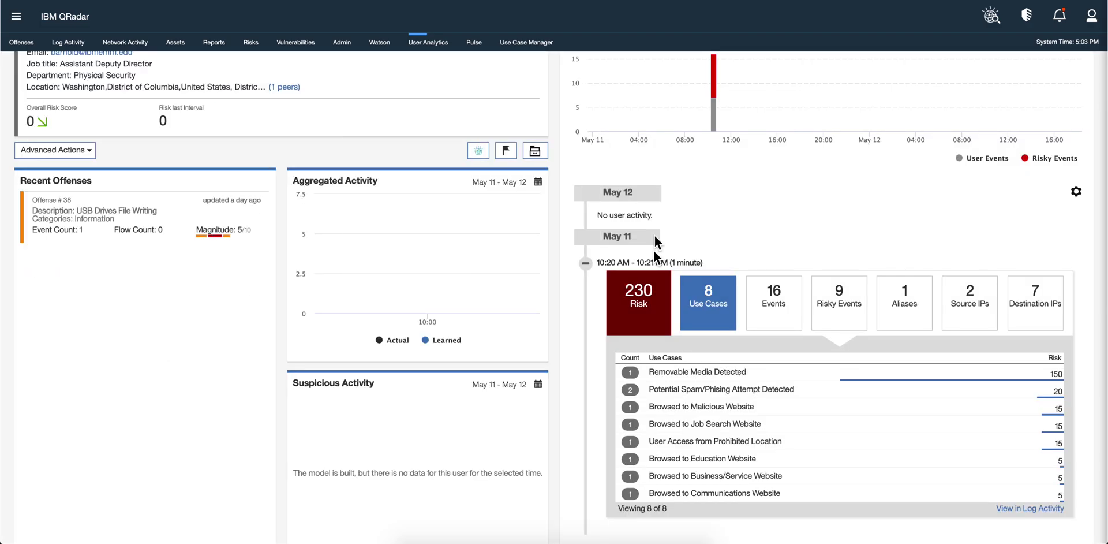
scroll(674, 431, "down", 1)
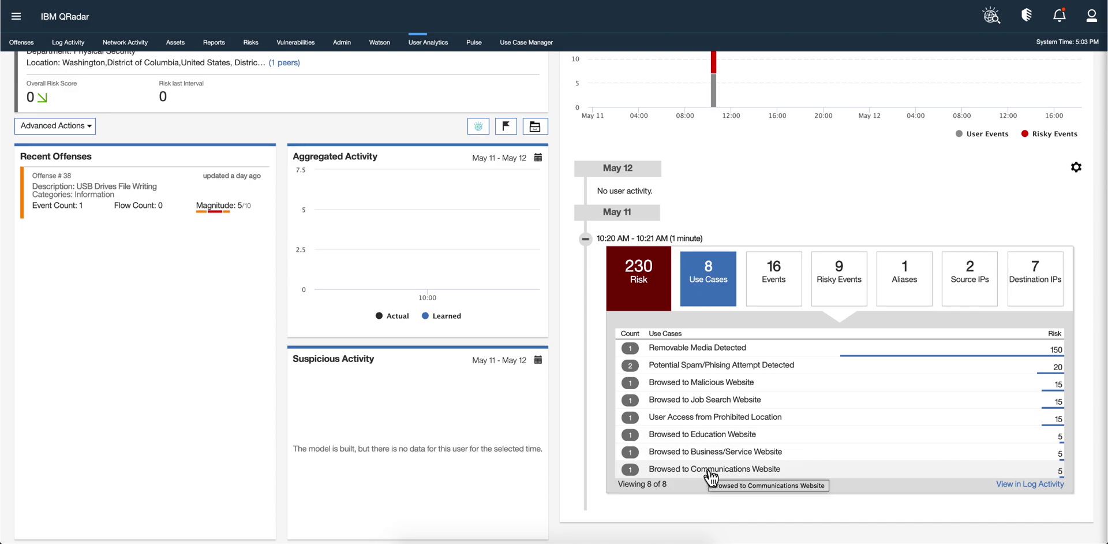
Inspect the TCP_HIT event's URL in the Browsed to Education Website supporting events, then close the drawer
left_click(695, 434)
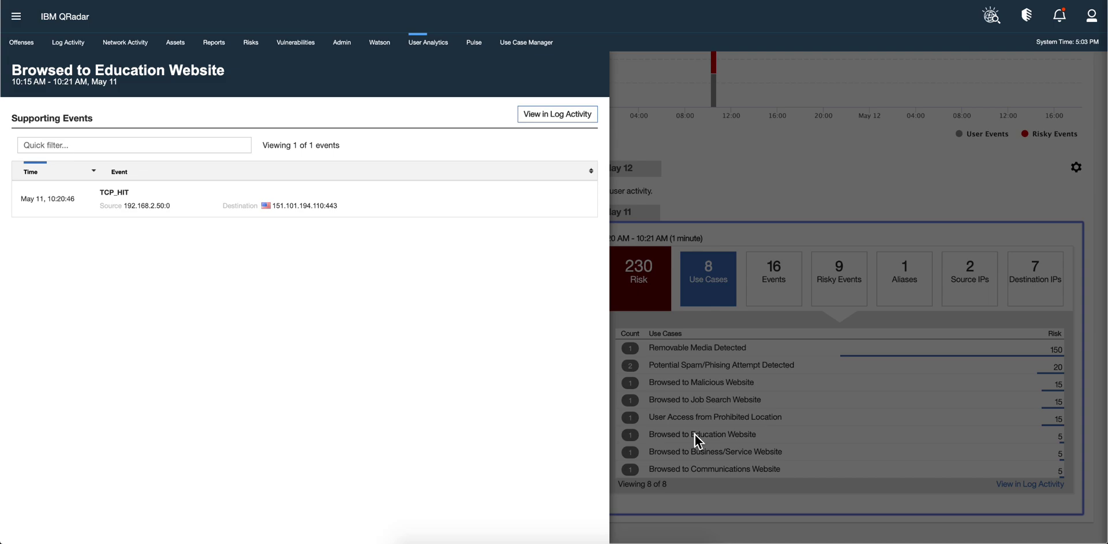
left_click(304, 211)
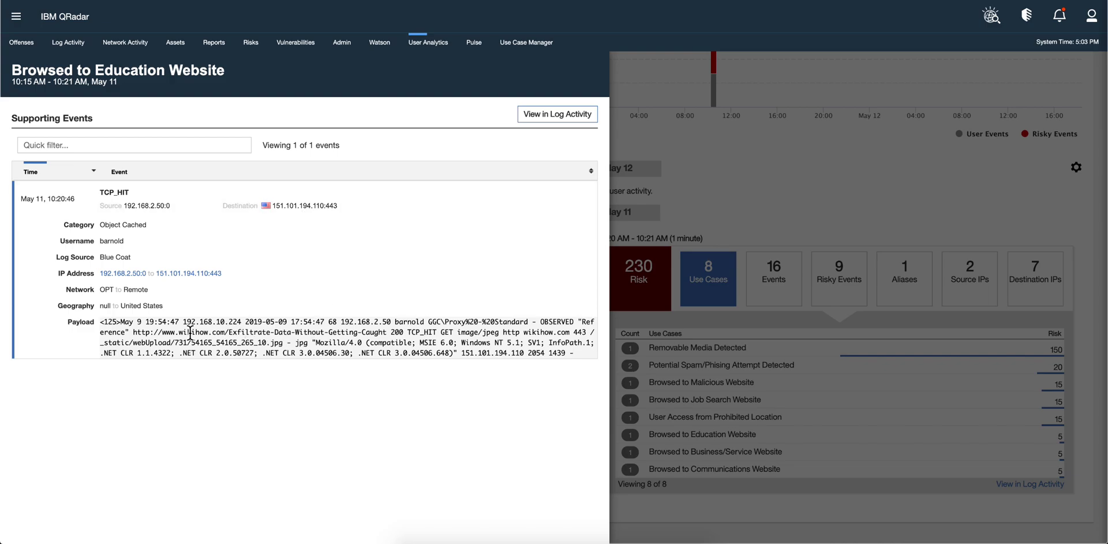
left_click_drag(175, 333, 416, 326)
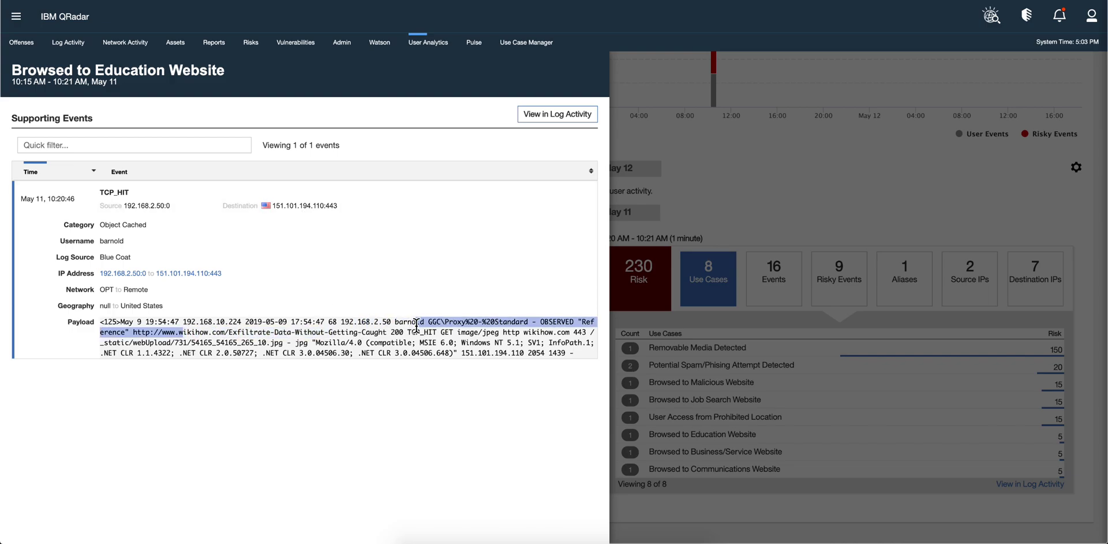
left_click(717, 164)
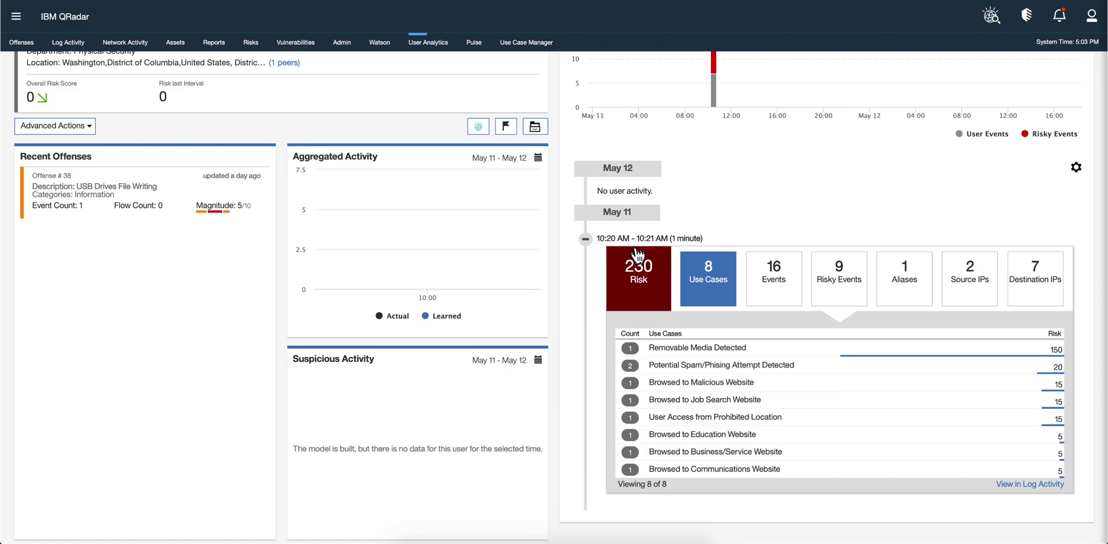
scroll(604, 254, "up", 3)
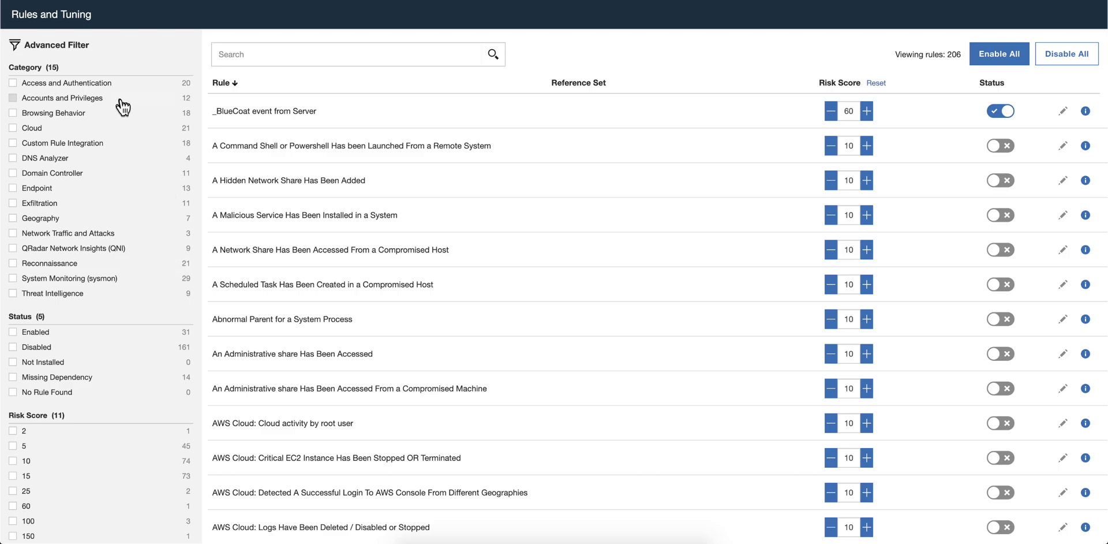
Filter the rules list to the Geography category, leaving its 7 UBA rules
left_click(13, 219)
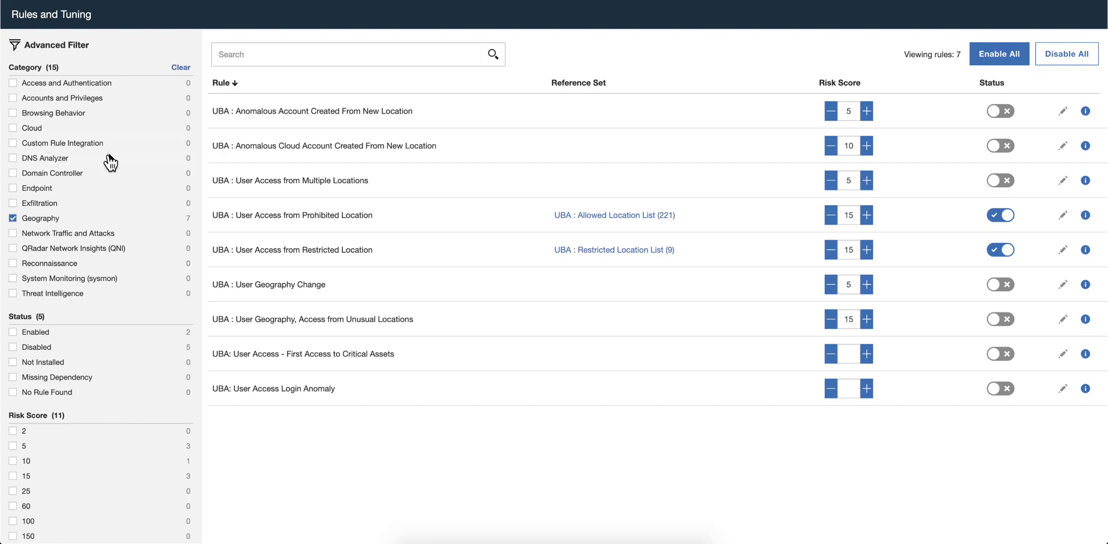
Clear the Geography filter and show User Analytics' machine learning User Models, 9 of 17 enabled
left_click(13, 221)
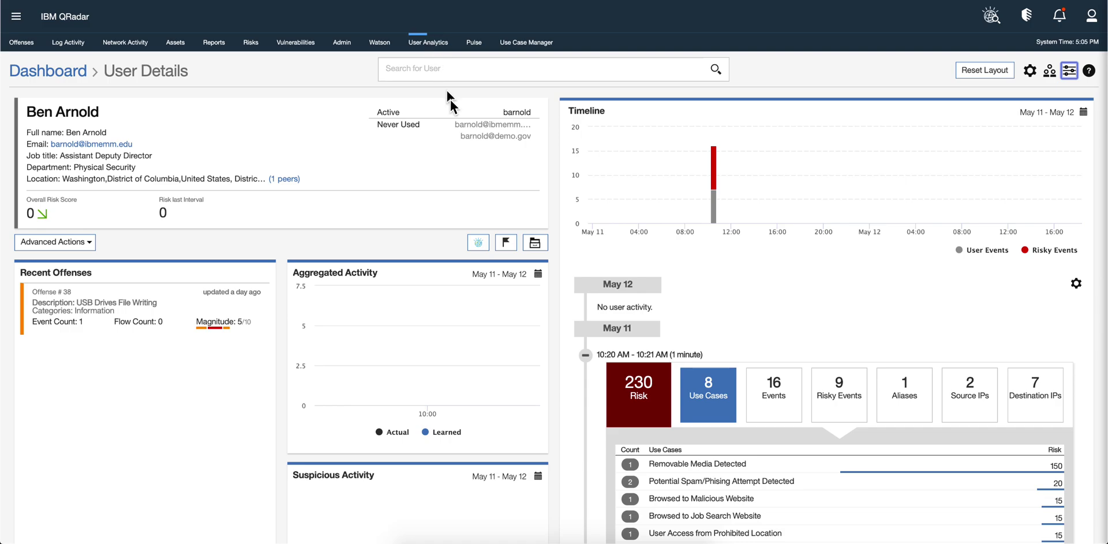
left_click(429, 47)
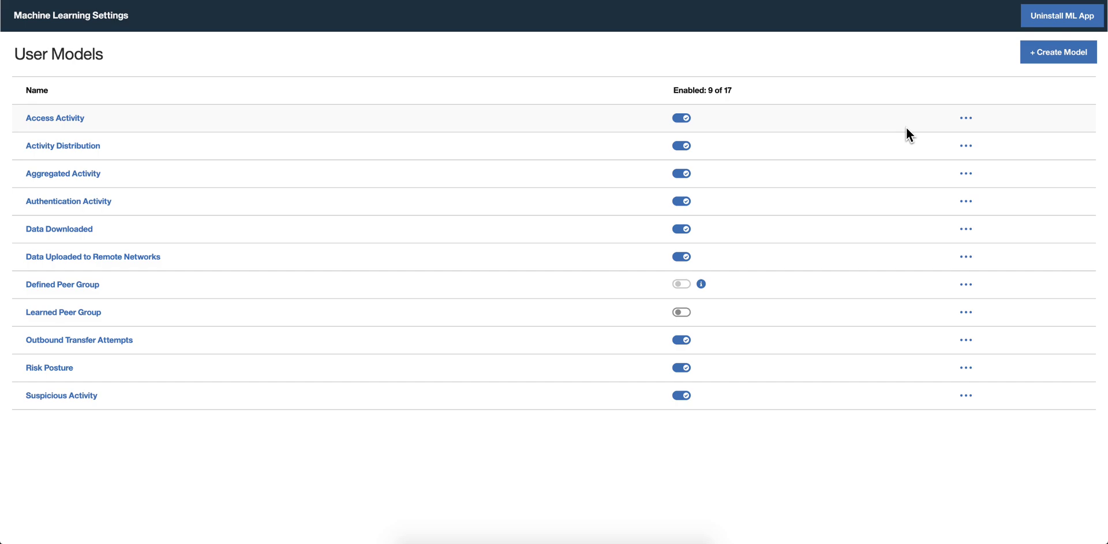
left_click(1049, 60)
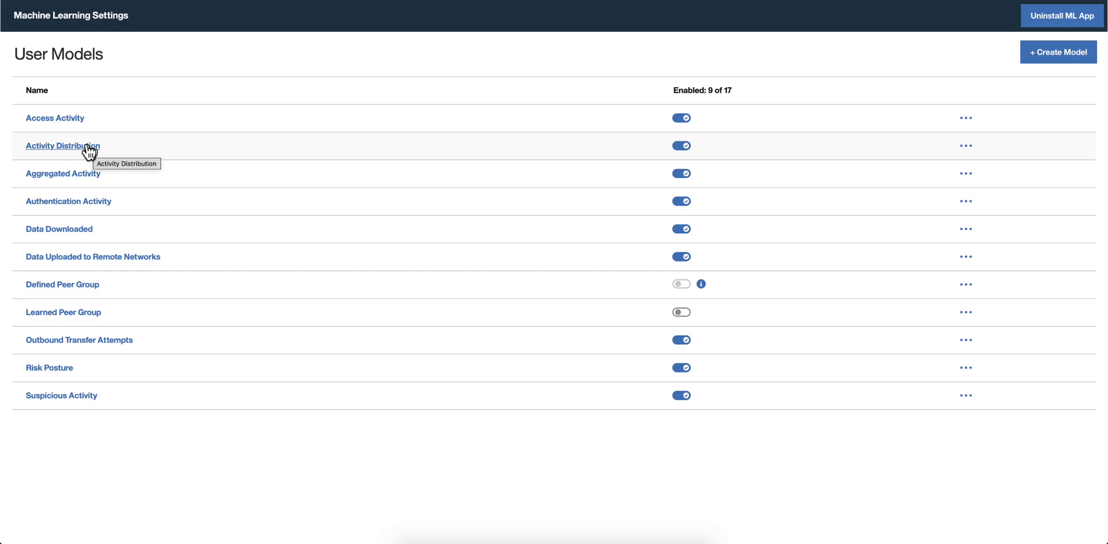
left_click(81, 148)
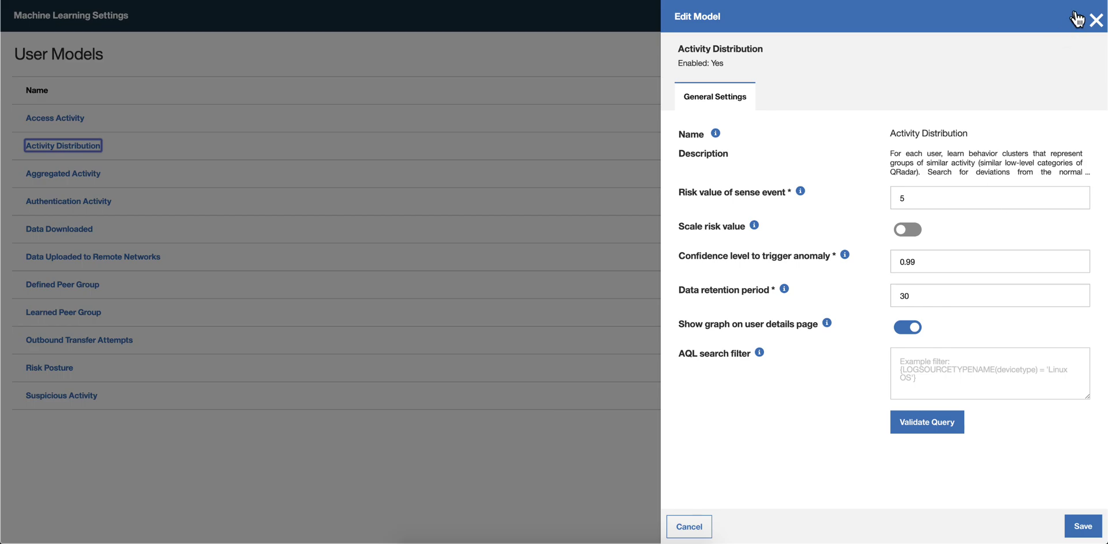
left_click(1095, 21)
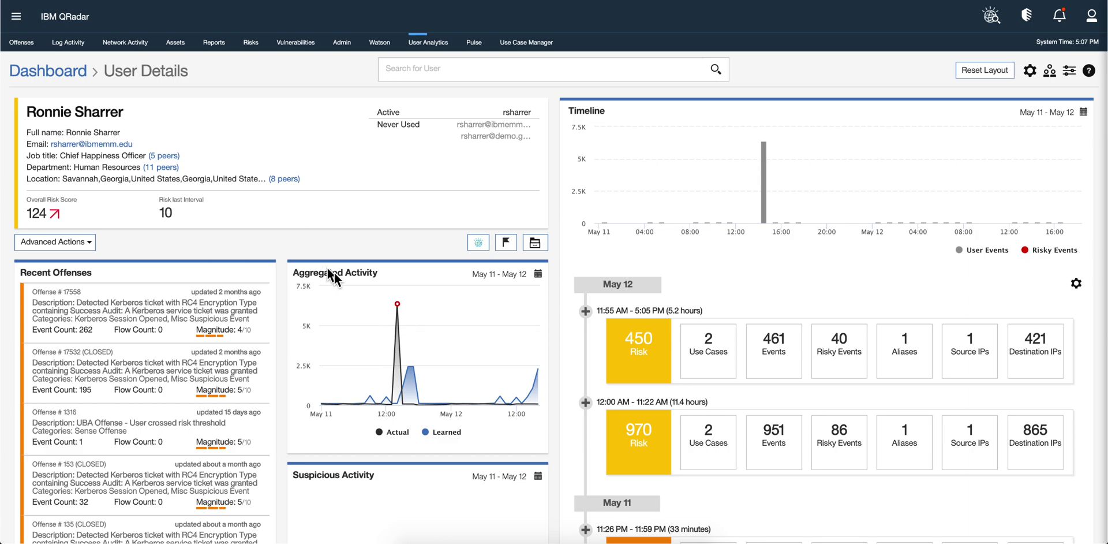
Review the high-risk user's anomaly peak and activity timeline, then switch to the whiteboard notes
mouse_move(396, 374)
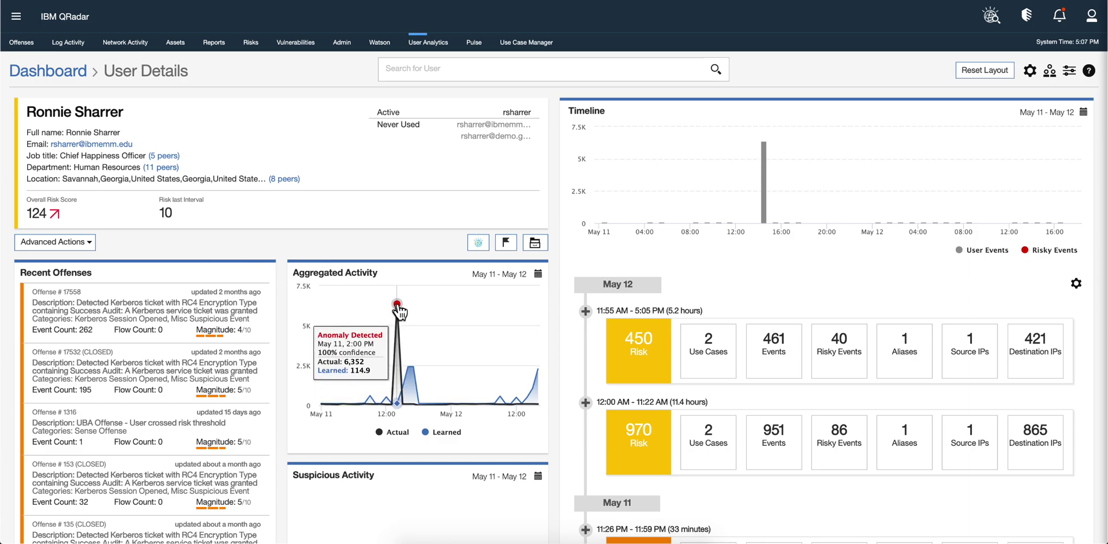
mouse_move(400, 311)
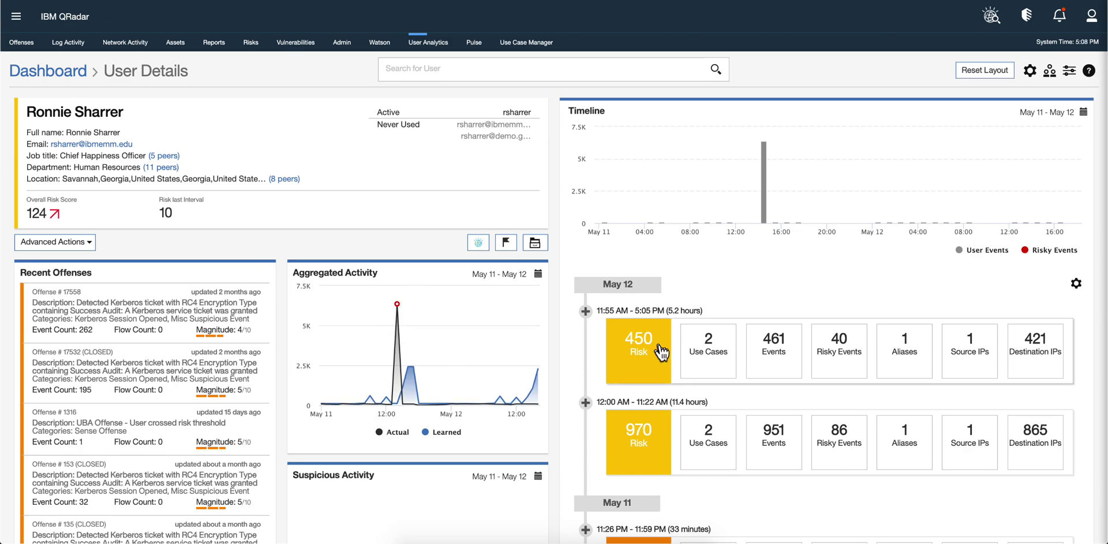
scroll(665, 296, "down", 5)
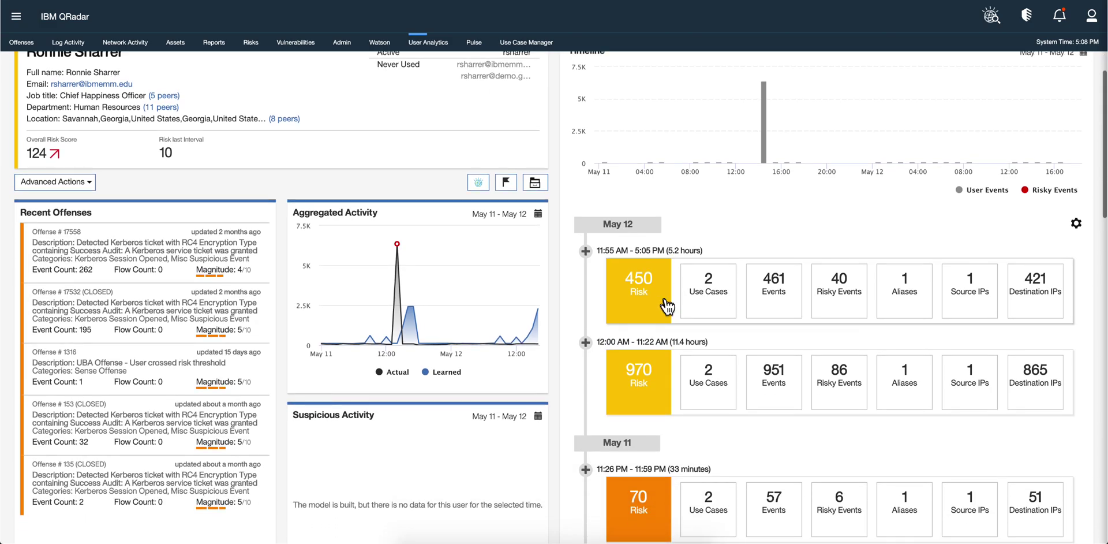
scroll(666, 297, "down", 2)
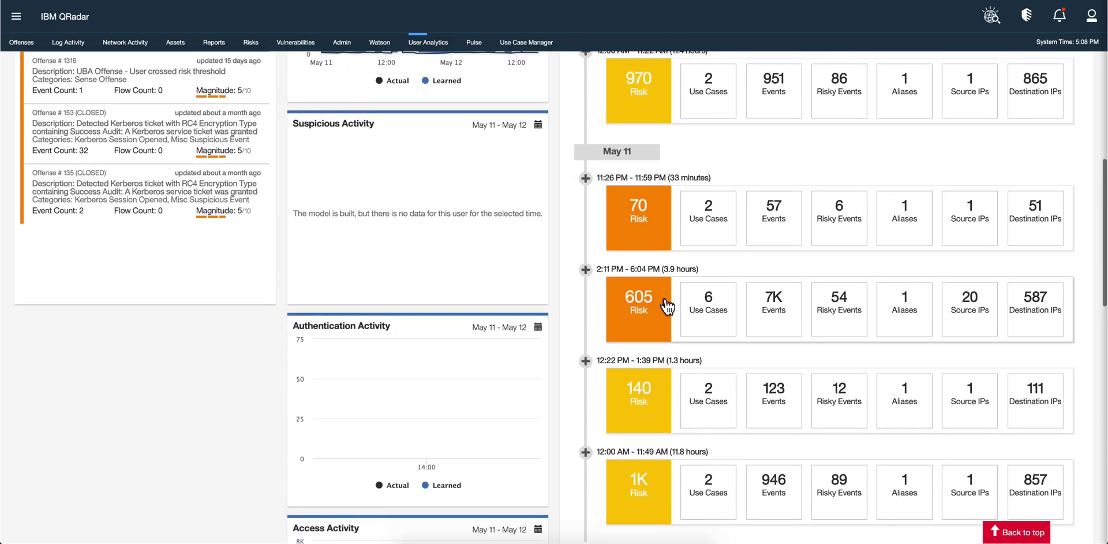
scroll(668, 304, "down", 3)
scroll(667, 305, "down", 3)
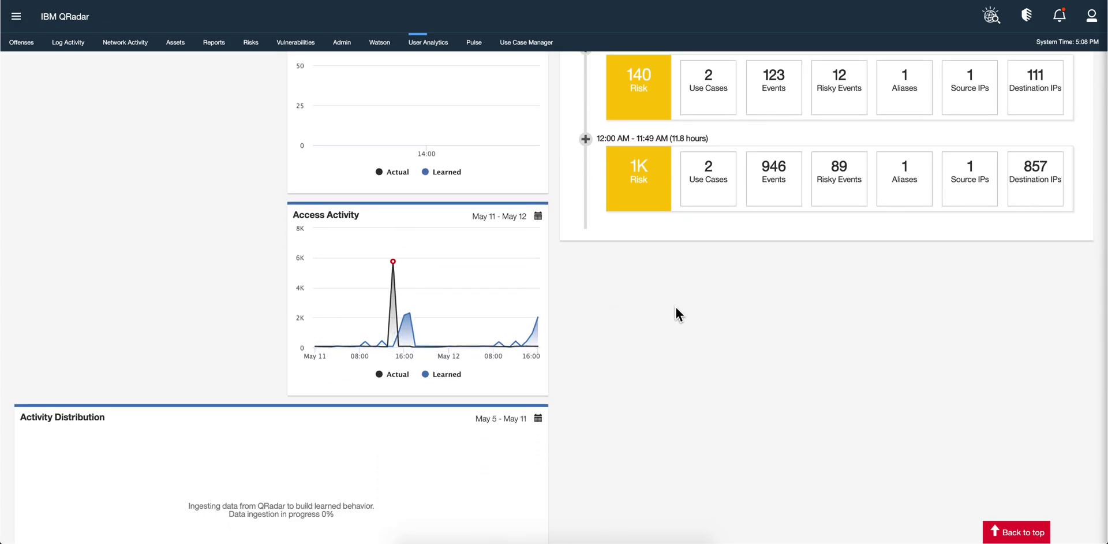
scroll(673, 309, "up", 8)
scroll(671, 315, "up", 1)
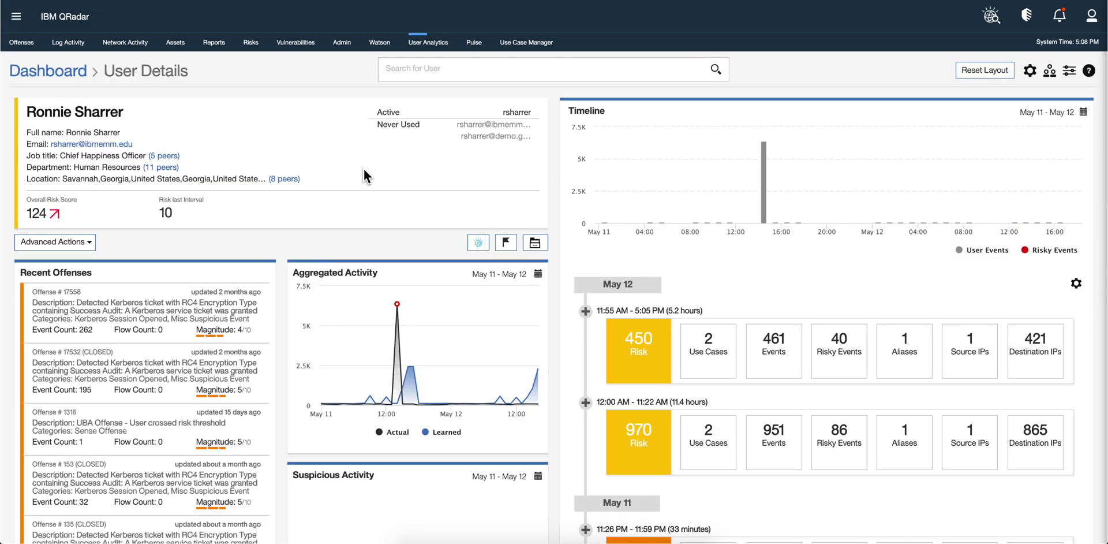
key("alt+Tab")
Apply the 'Rules mapped to MITRE ATT&CK tactics and techniques' template, graphing 318 rules
left_click(527, 43)
left_click(528, 45)
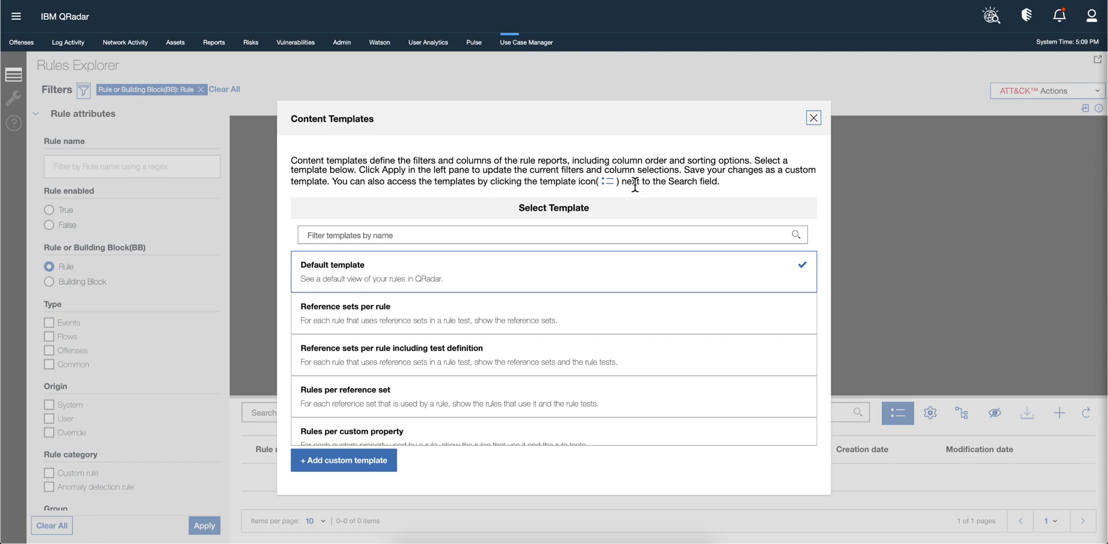
scroll(540, 292, "down", 5)
left_click(481, 428)
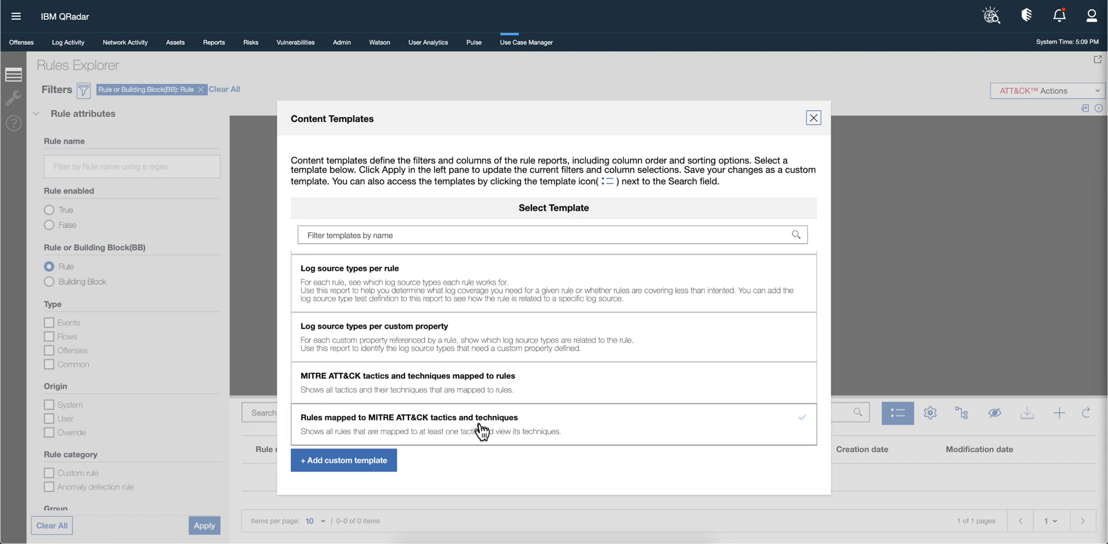
left_click(477, 420)
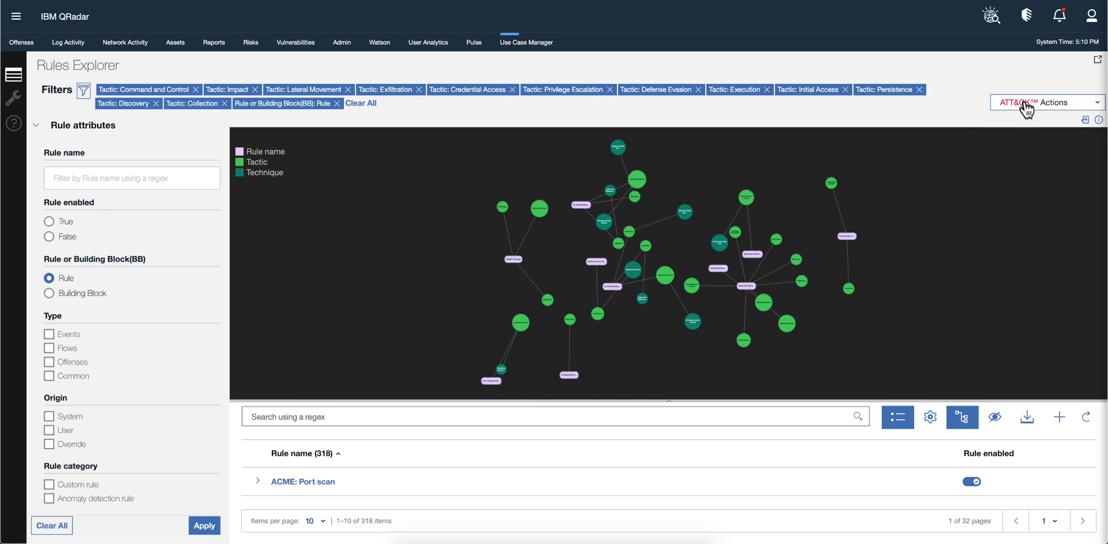
Choose Coverage map and report from the ATT&CK Actions menu
left_click(1026, 106)
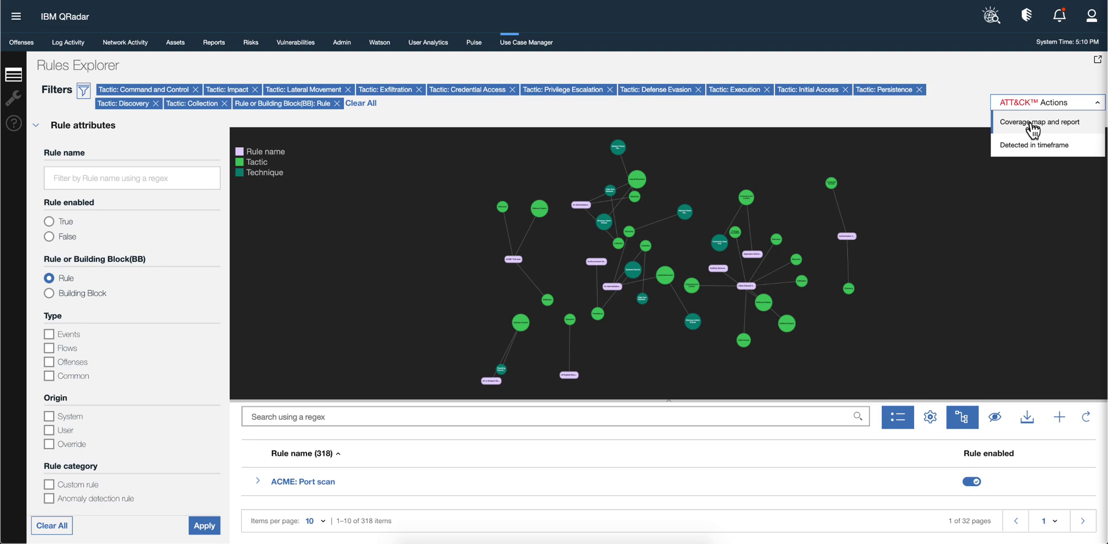
left_click(1032, 124)
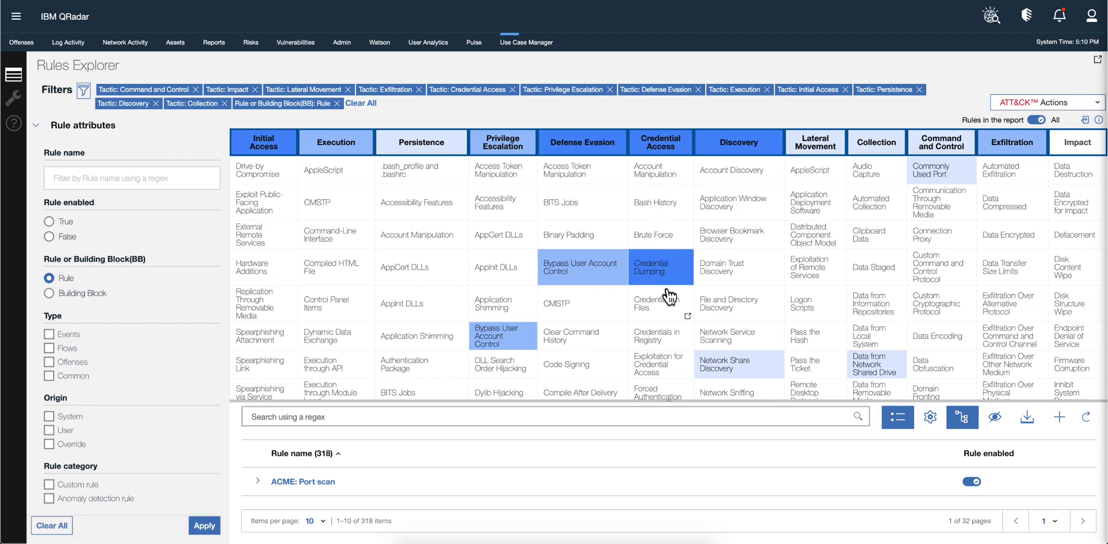
Scroll through the ATT&CK coverage matrix and filter the rules report to the Impact tactic
scroll(669, 296, "down", 2)
scroll(668, 296, "down", 8)
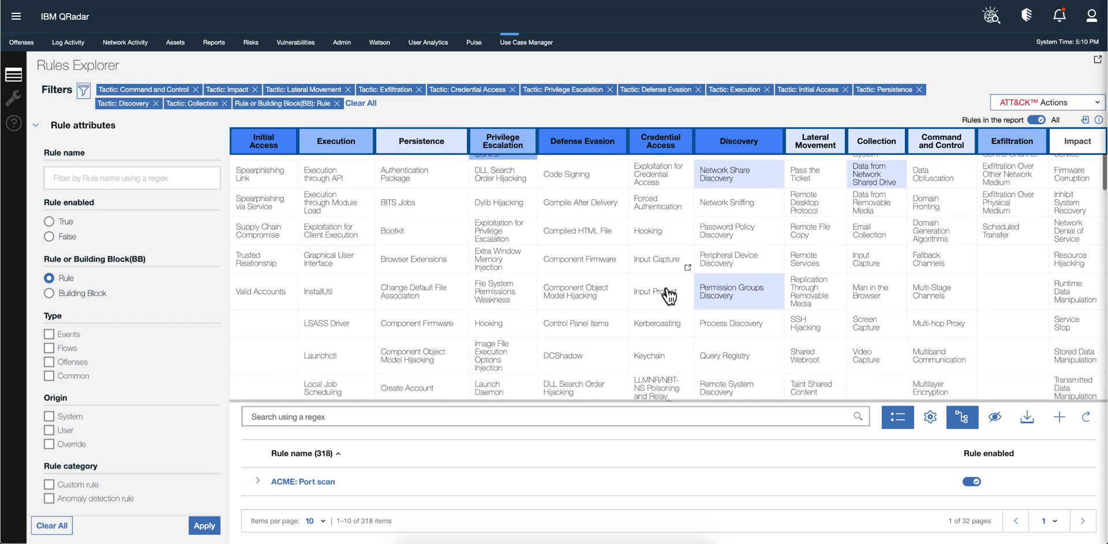
scroll(669, 296, "down", 8)
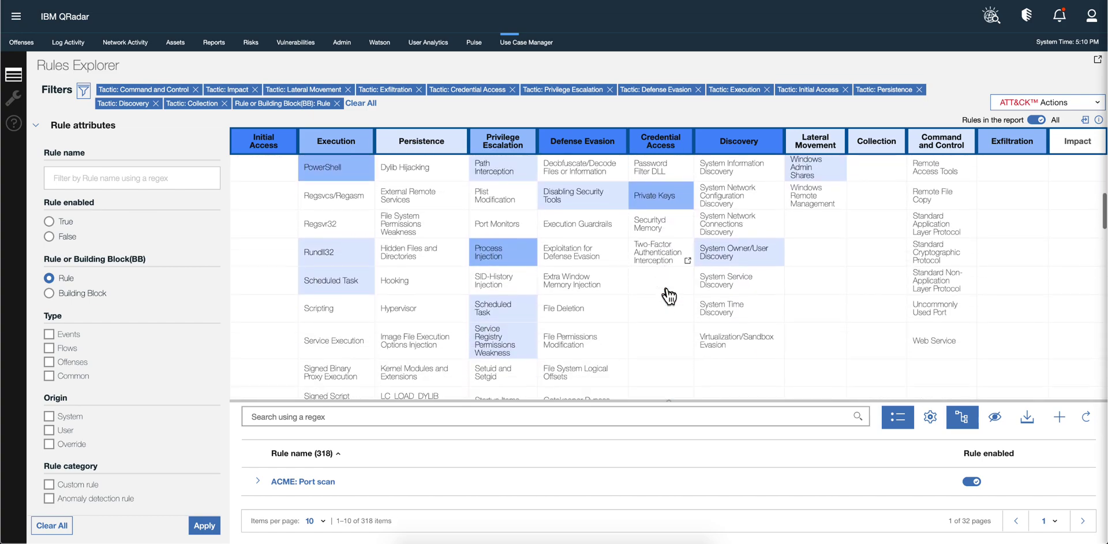
scroll(668, 296, "down", 5)
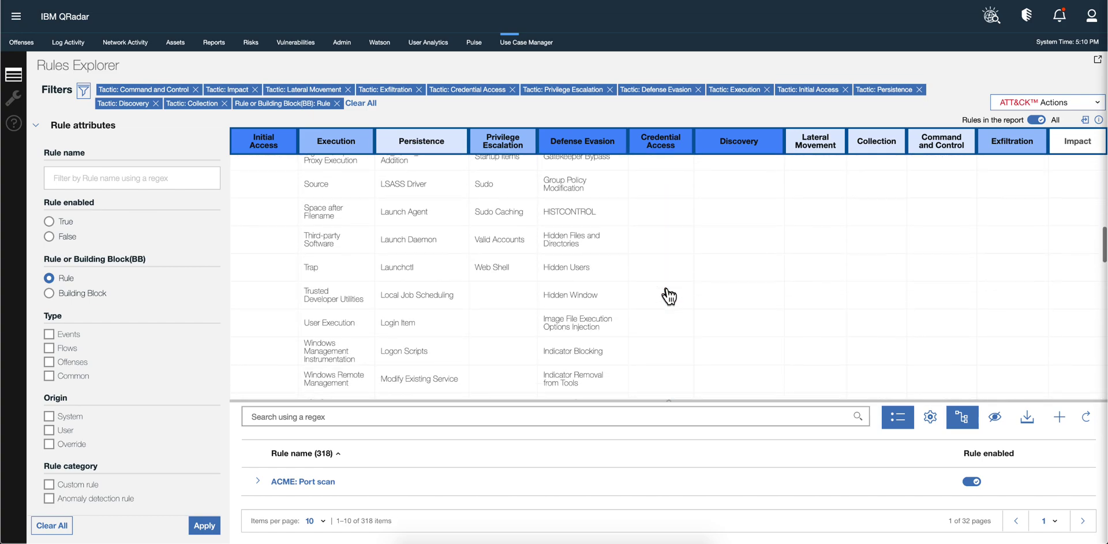
scroll(669, 296, "up", 15)
scroll(669, 296, "up", 6)
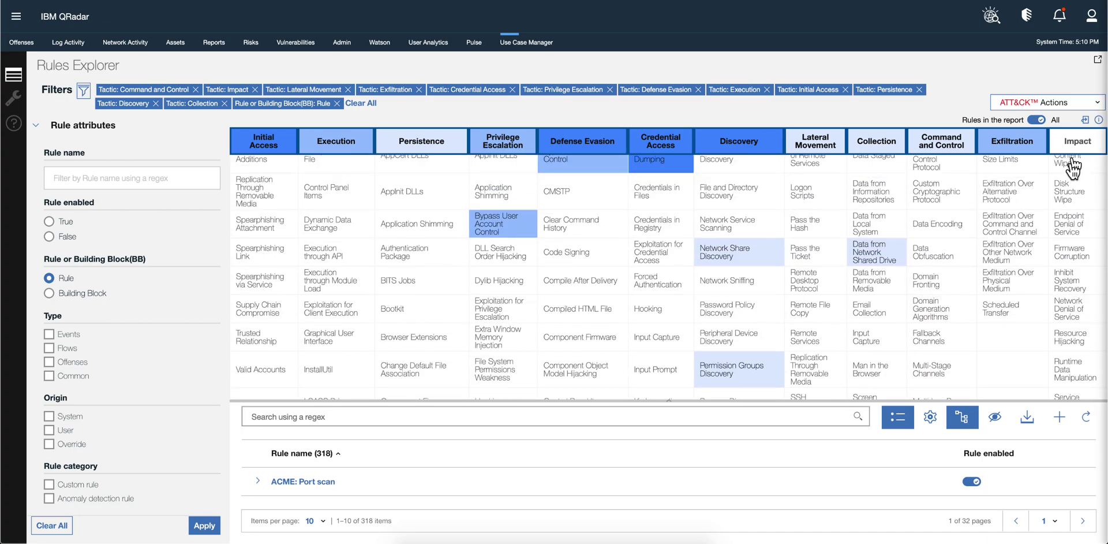
scroll(1077, 190, "up", 4)
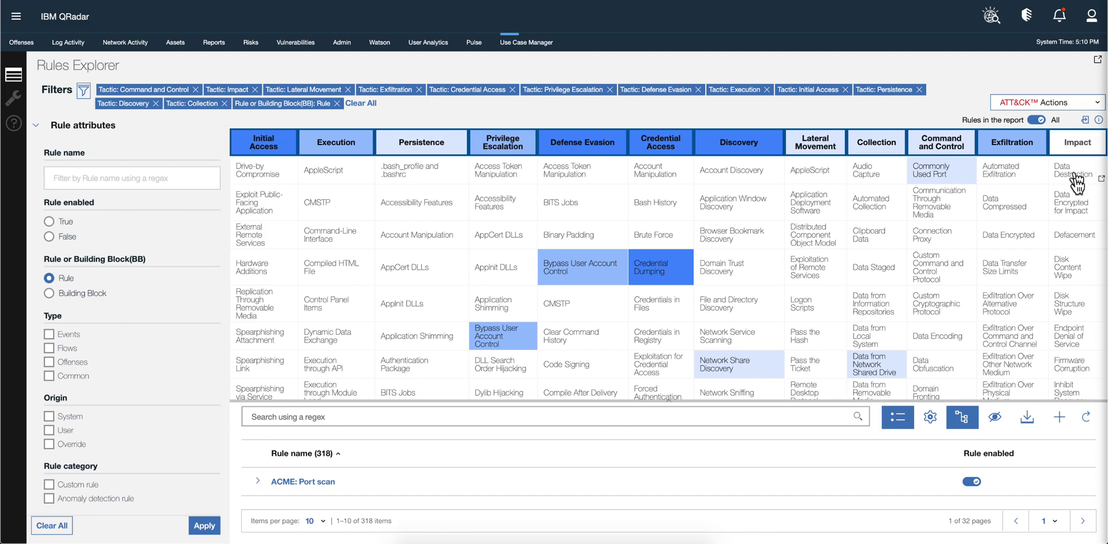
scroll(1077, 216, "down", 5)
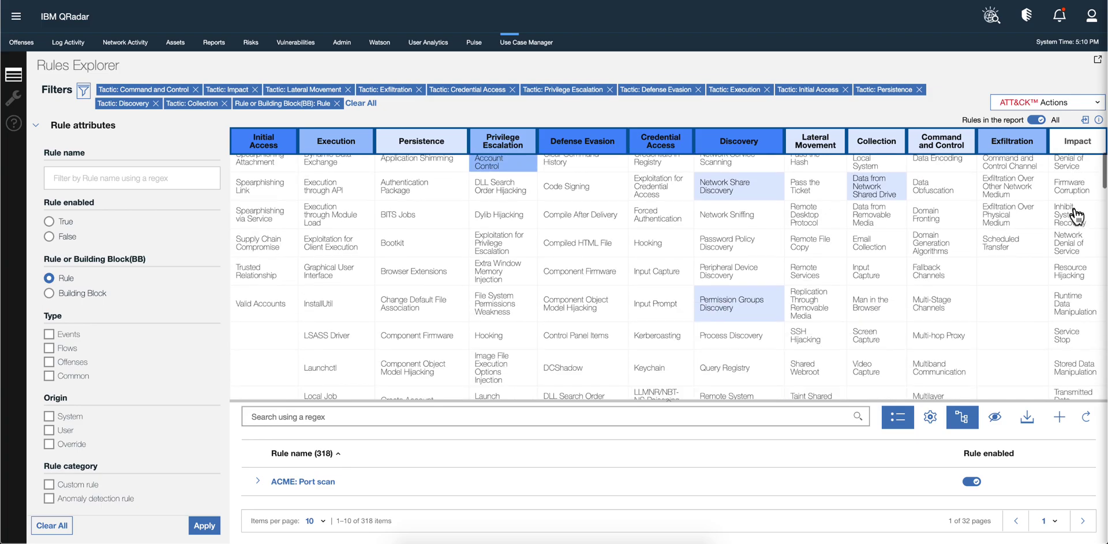
scroll(1077, 217, "up", 5)
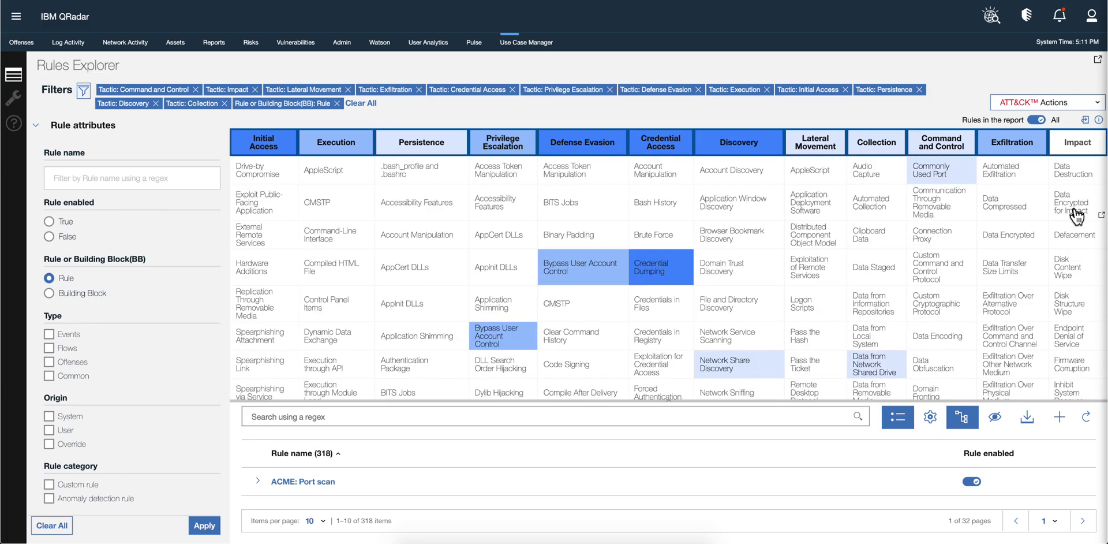
scroll(658, 225, "down", 2)
scroll(662, 233, "down", 4)
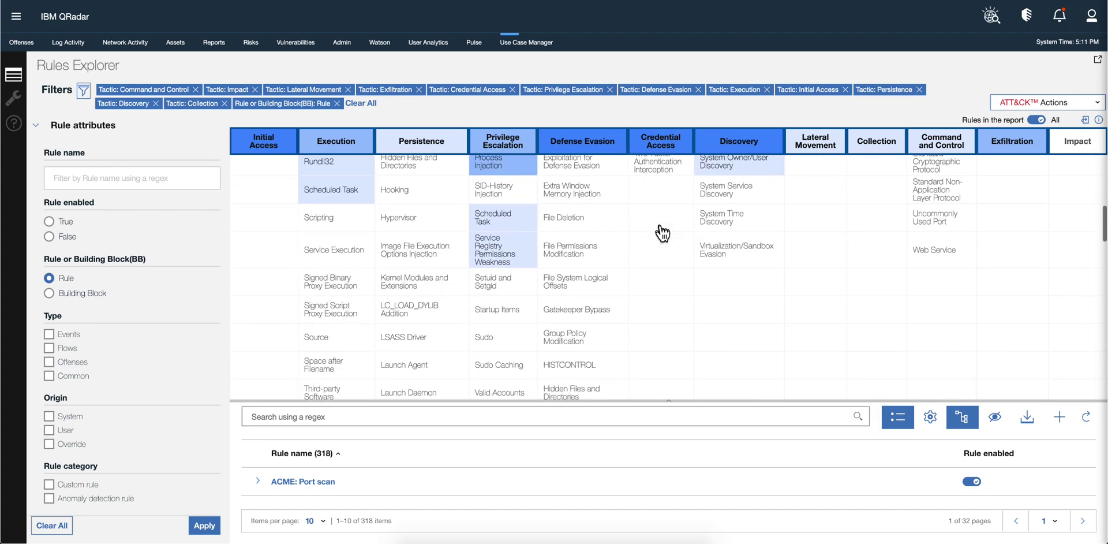
scroll(662, 233, "up", 6)
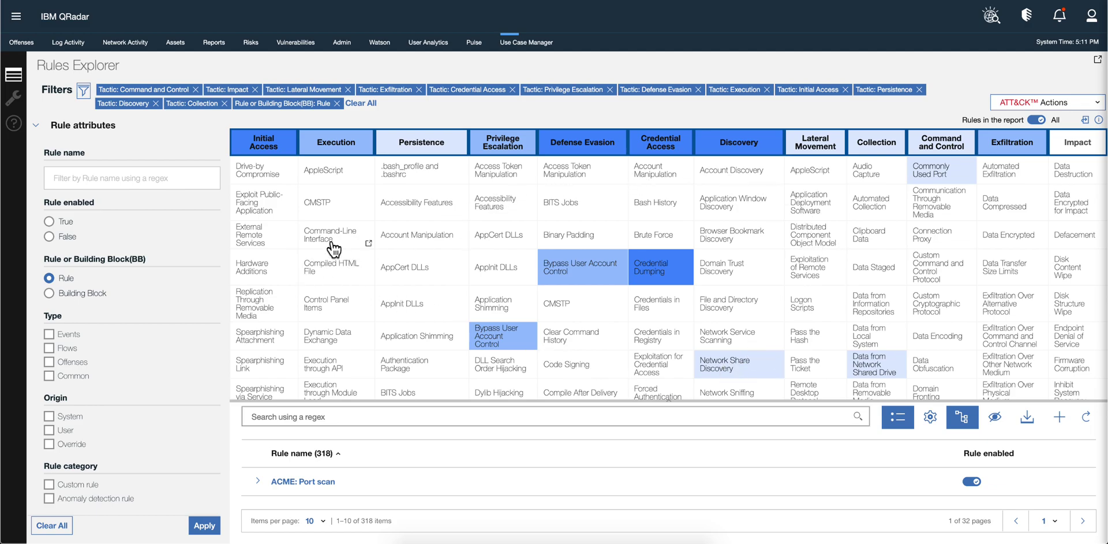
left_click(1073, 144)
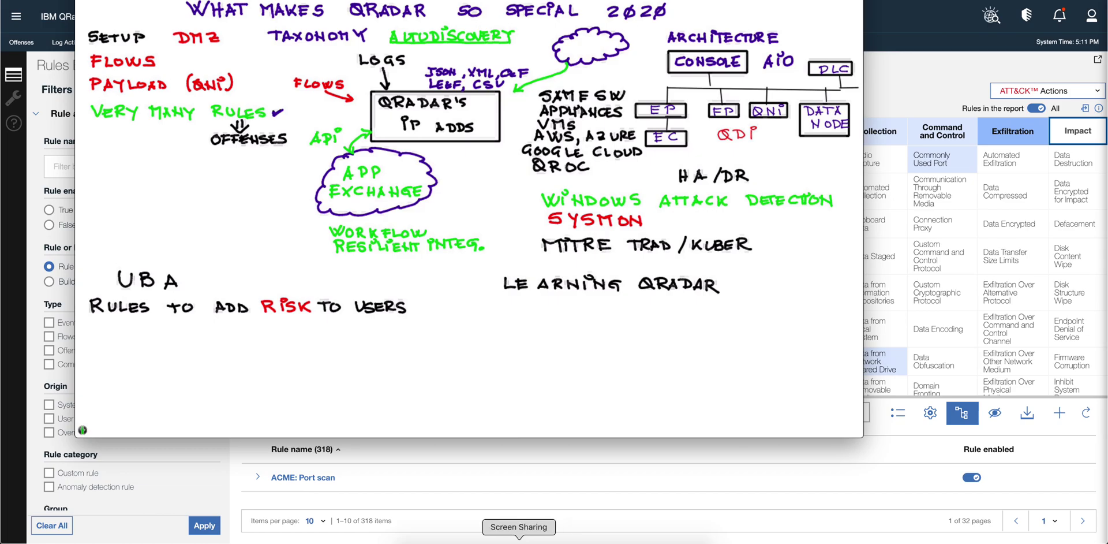
Bring the Security Intelligence Tutorial PDF forward and scroll to page 2's pfSense video links
left_click(566, 538)
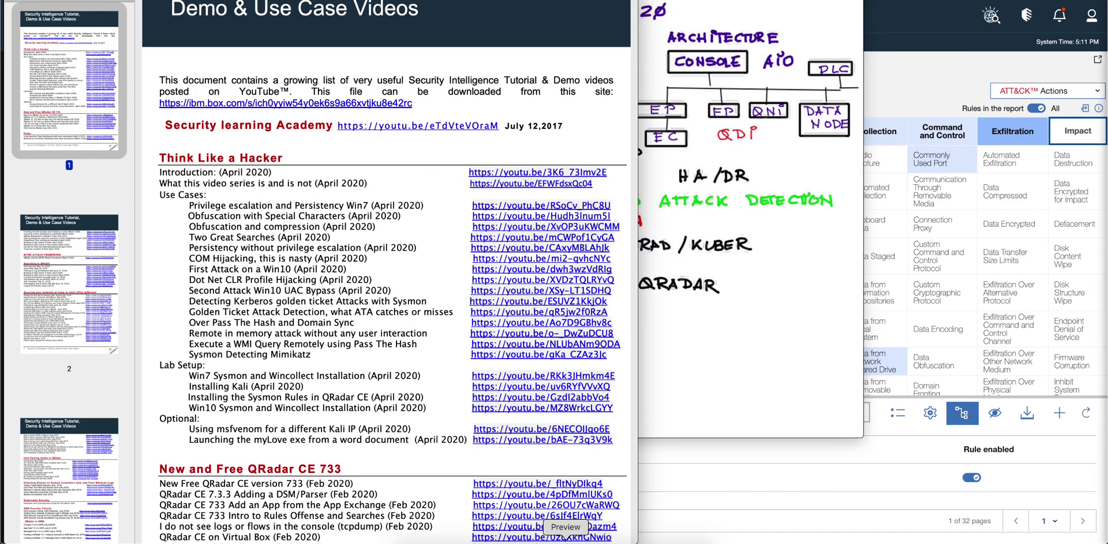
scroll(319, 237, "down", 4)
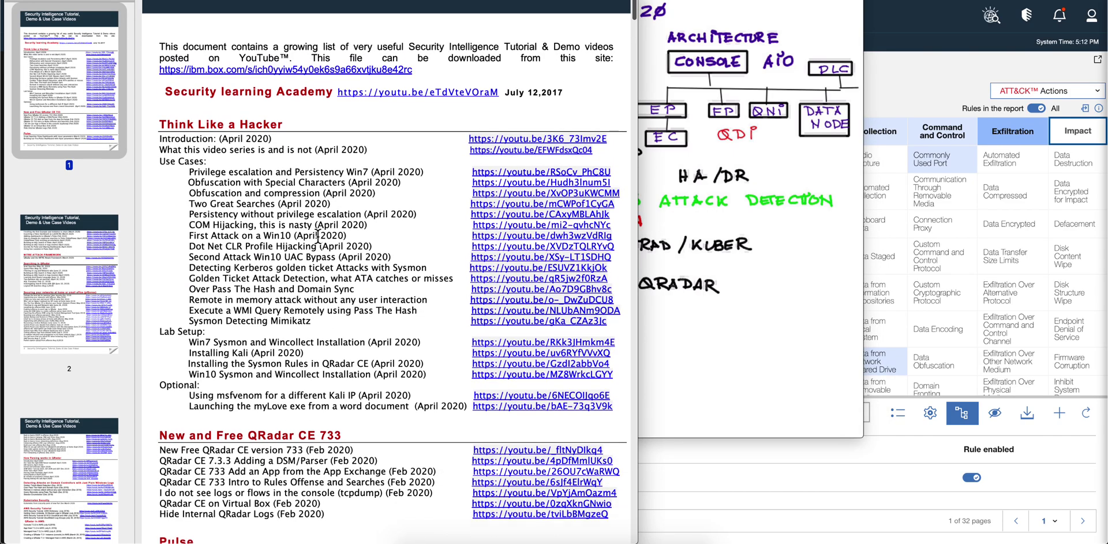
scroll(318, 237, "down", 1)
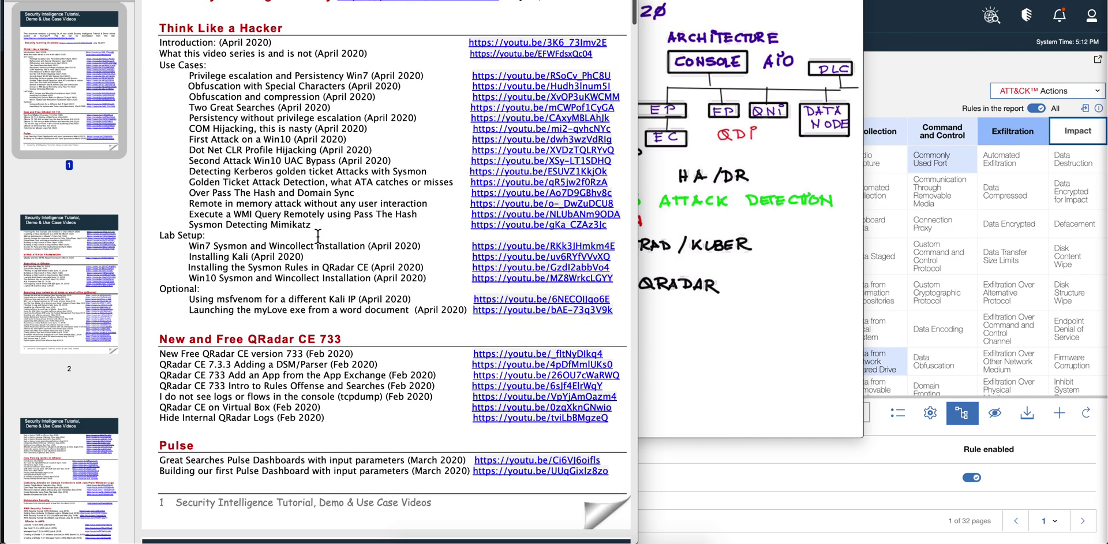
scroll(318, 236, "down", 5)
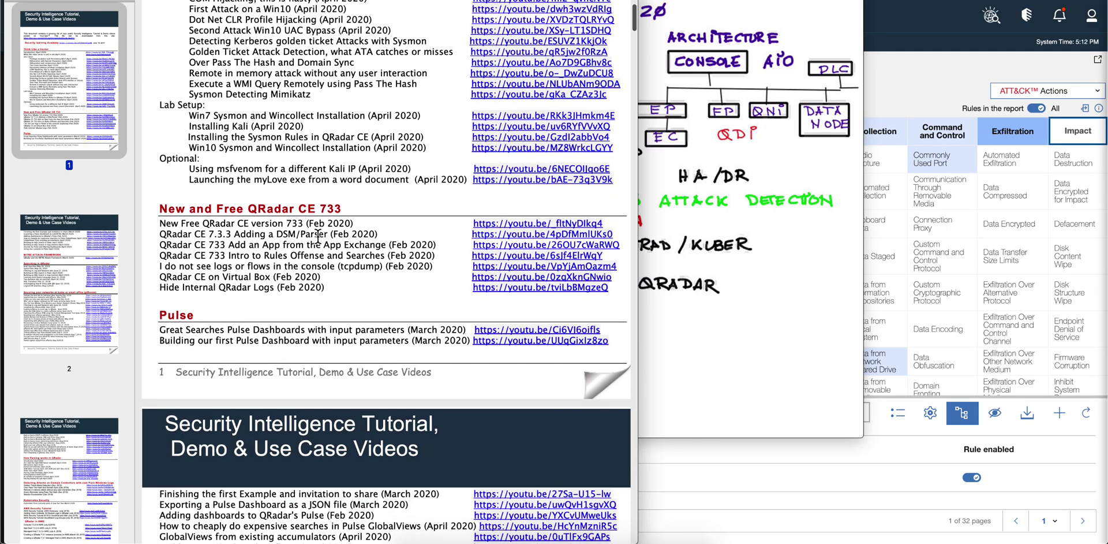
scroll(318, 236, "down", 17)
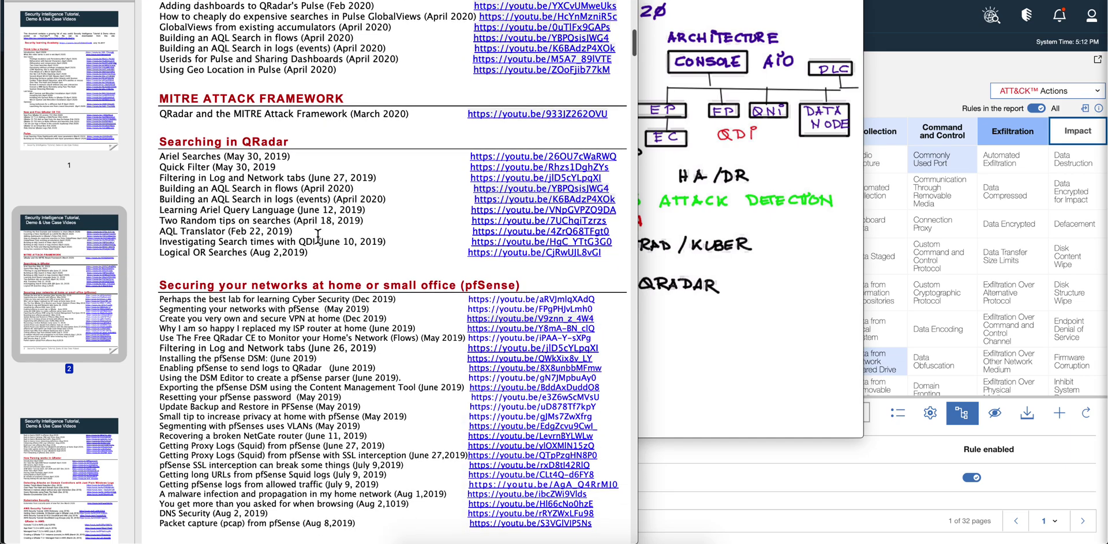
scroll(318, 236, "down", 7)
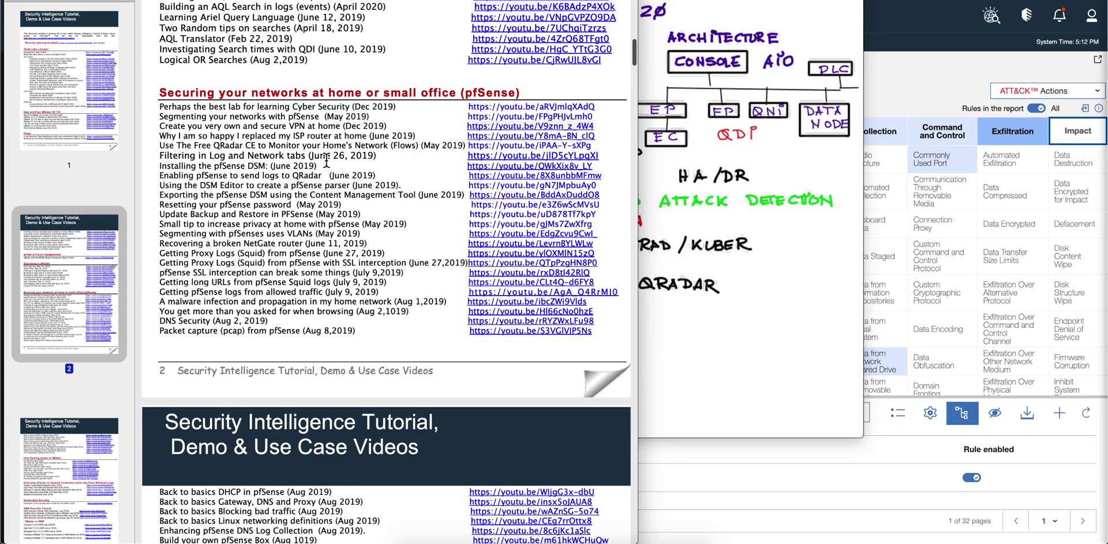
scroll(322, 166, "down", 2)
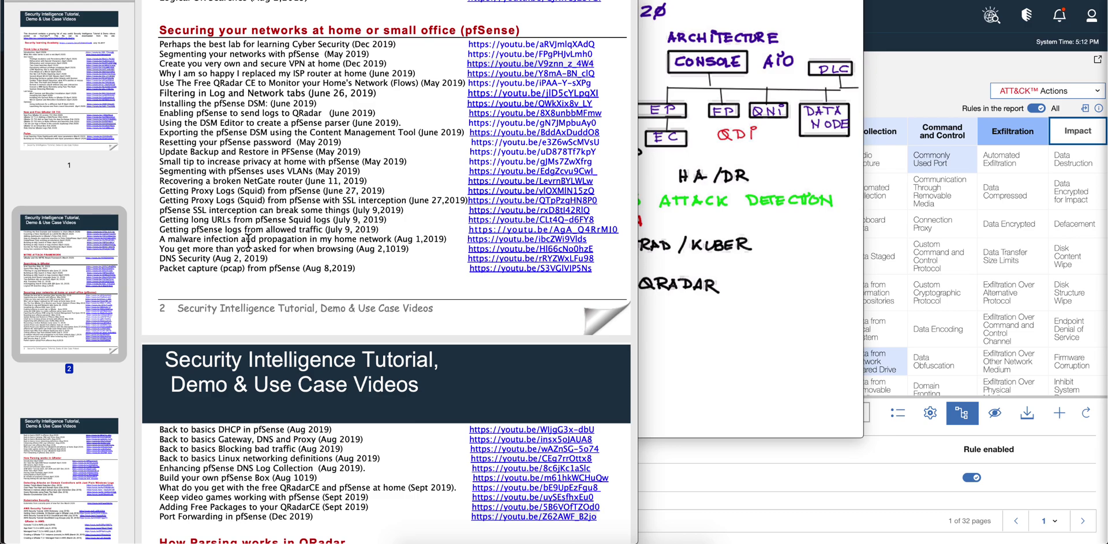
Scroll down to page 3, then back up to the Think Like a Hacker links on page 1
scroll(248, 302, "down", 3)
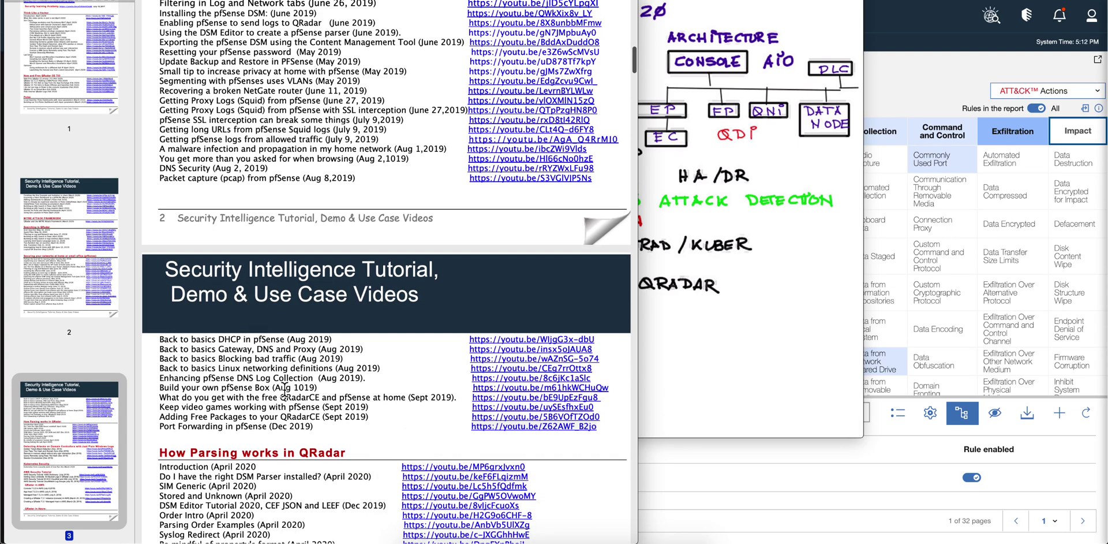
scroll(273, 391, "up", 13)
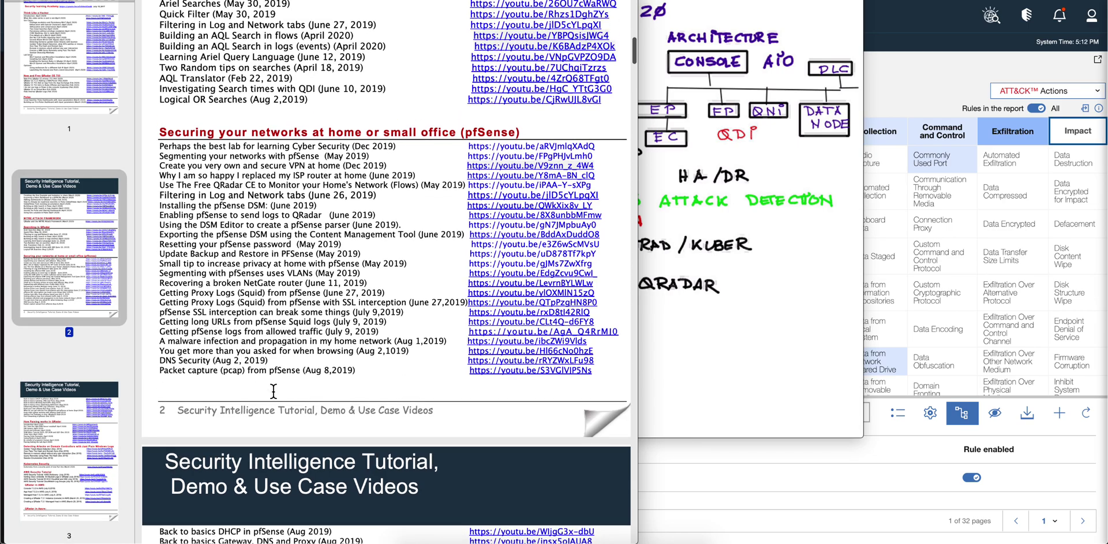
scroll(274, 391, "up", 15)
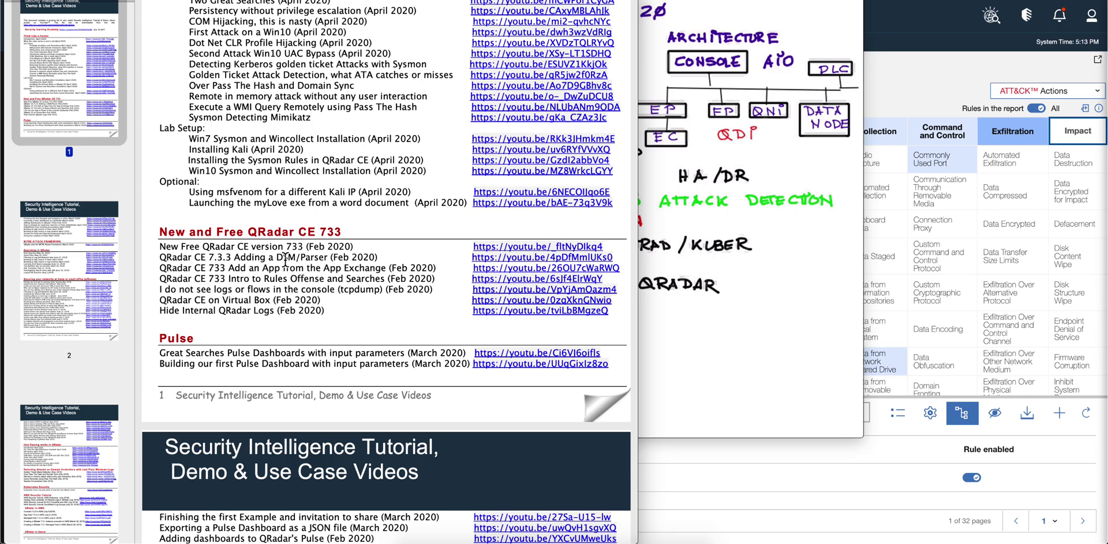
scroll(285, 260, "up", 5)
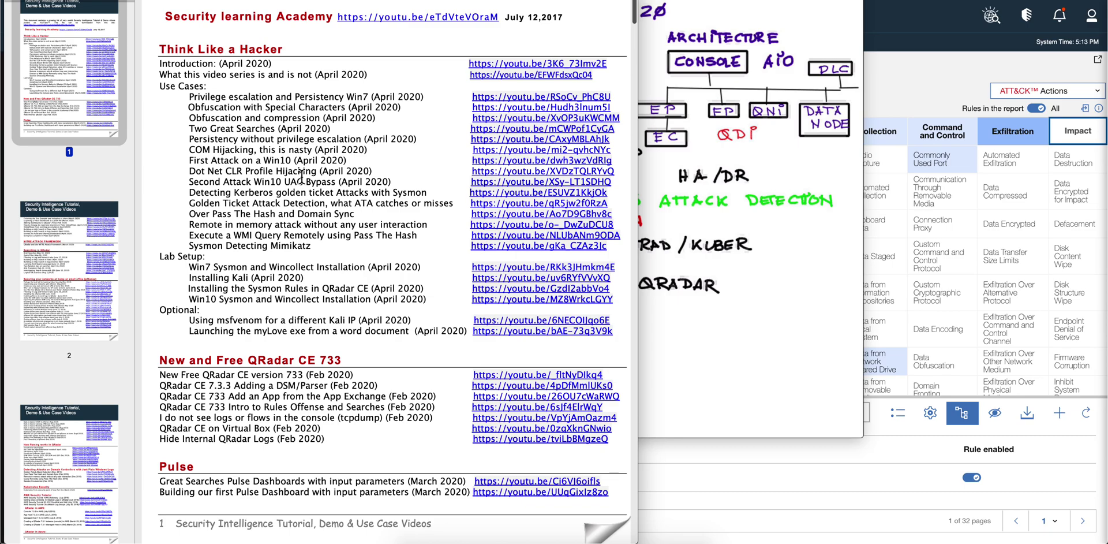
Bring the 'What makes QRadar so special 2020' whiteboard in front of the tutorial PDF
left_click(673, 344)
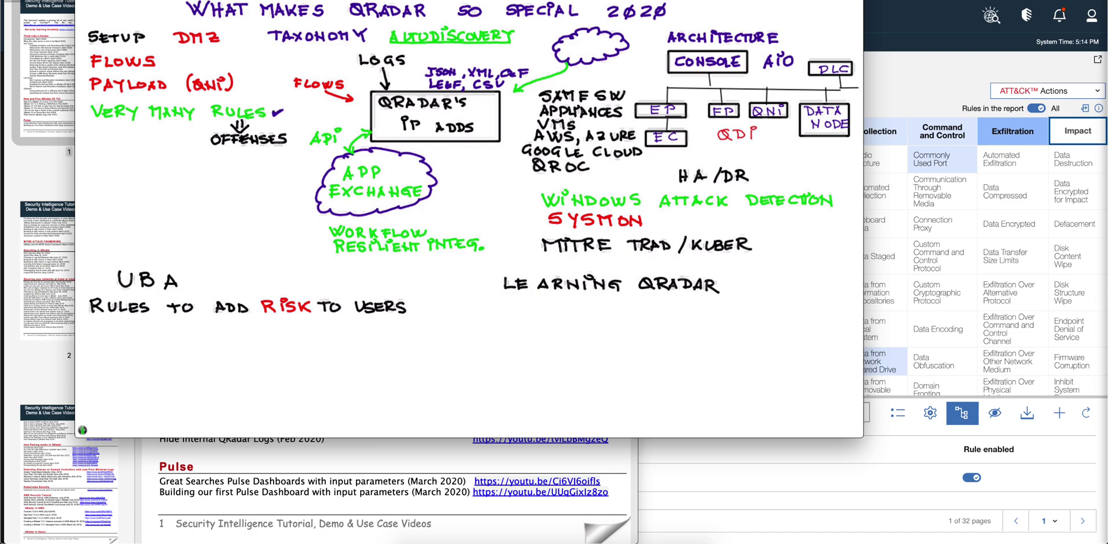
Handwrite 'THE TEST' in green below 'RULES TO ADD RISK TO USERS'
left_click_drag(293, 375, 293, 389)
mouse_move(283, 378)
left_mouse_down()
mouse_move(303, 378)
mouse_move(304, 390)
left_mouse_up()
left_click_drag(315, 377, 315, 382)
mouse_move(324, 376)
left_mouse_down()
mouse_move(319, 389)
mouse_move(355, 377)
left_mouse_up()
left_click_drag(358, 375, 367, 388)
left_click_drag(358, 382, 366, 382)
left_click_drag(359, 376, 381, 388)
Continue the green line with 'OF TIME' to read 'THE TEST OF TIME'
left_click_drag(374, 378, 420, 386)
left_click_drag(415, 379, 450, 388)
left_click_drag(440, 378, 458, 387)
left_click_drag(462, 373, 474, 383)
mouse_move(478, 378)
left_mouse_down()
mouse_move(479, 390)
mouse_move(491, 378)
left_mouse_up()
left_click_drag(480, 383, 489, 382)
left_click_drag(479, 387, 492, 388)
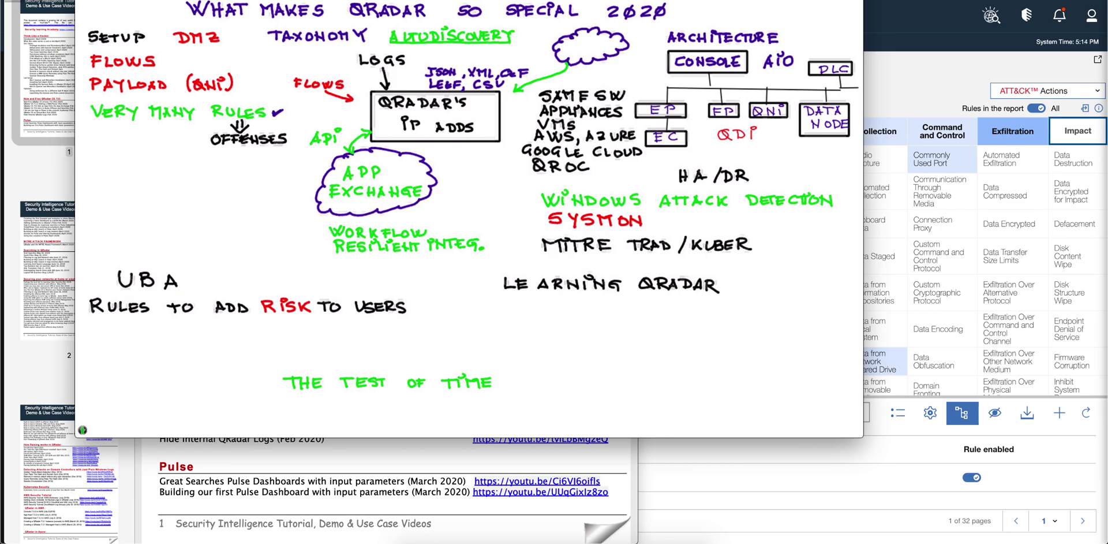